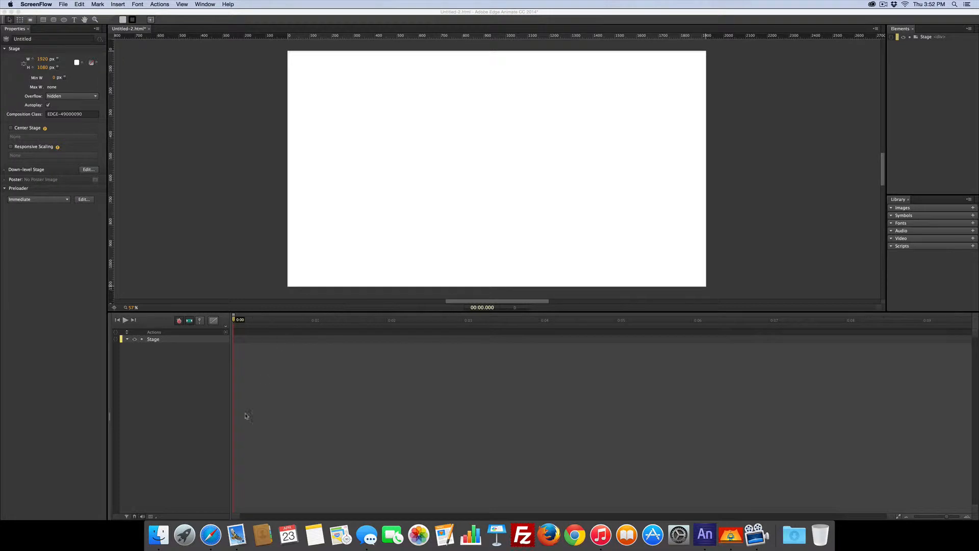
- Open Safari and go to flickr.com
click(210, 535)
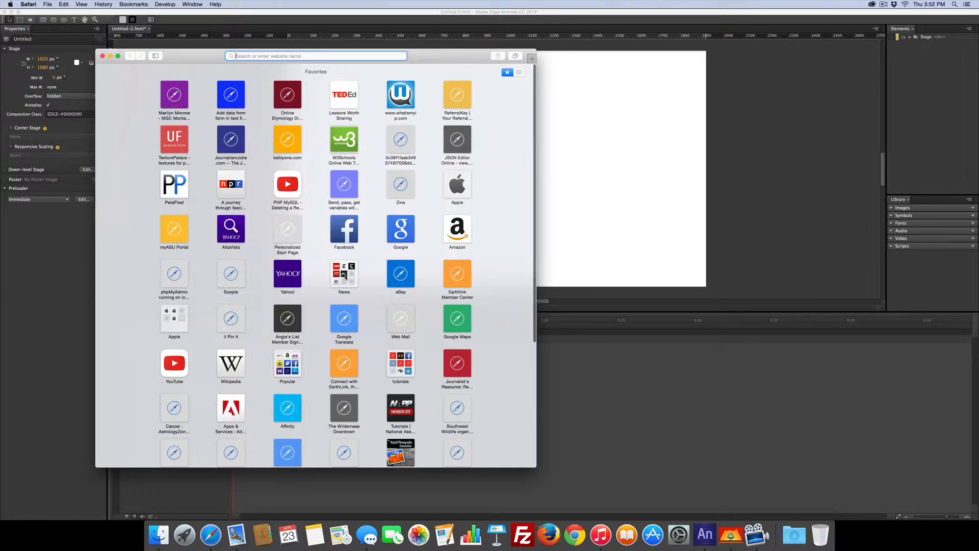
text(f)
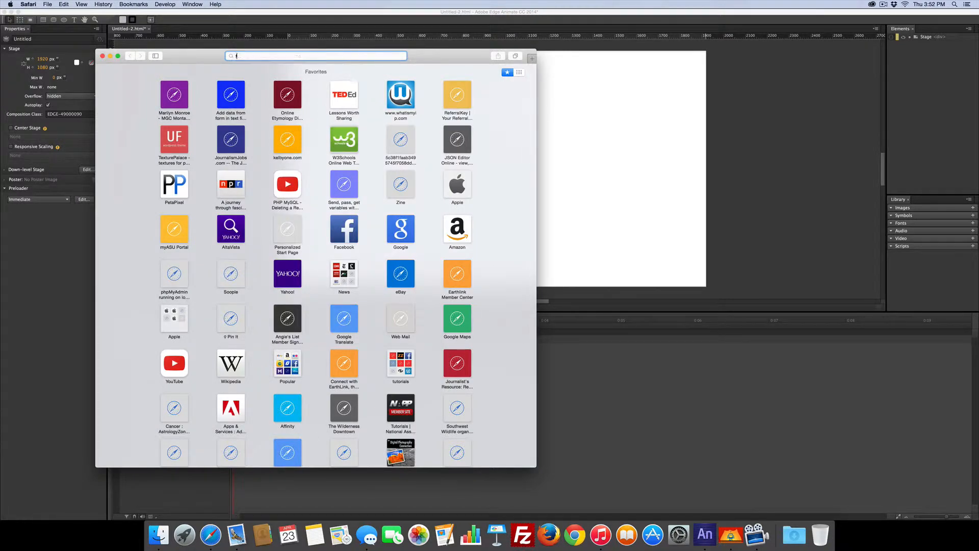
text(licker)
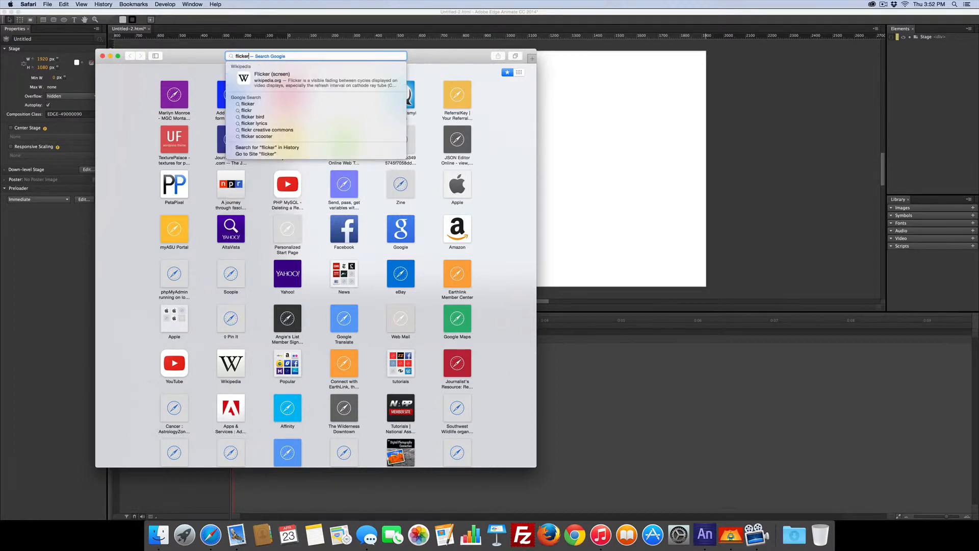
key(BackSpace)
key(BackSpace)
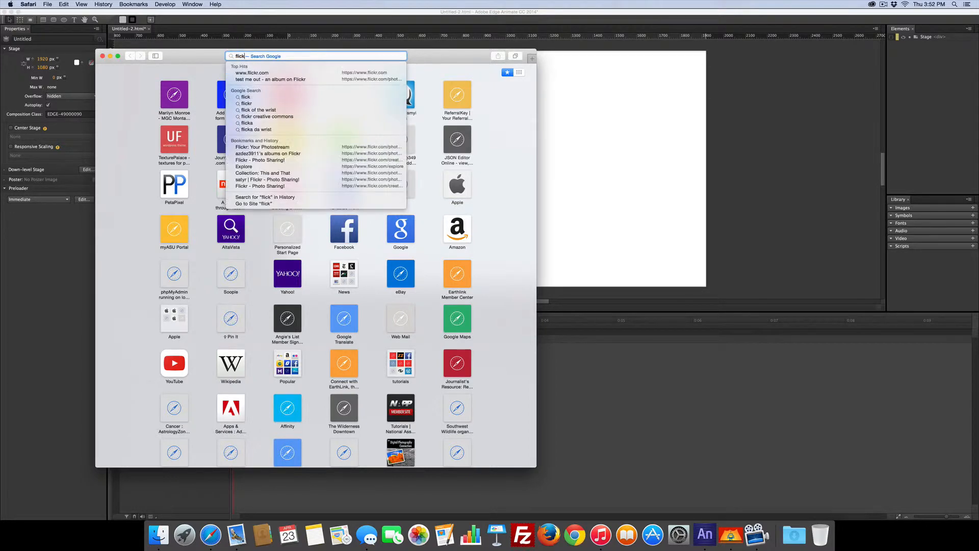
text(r.com)
key(Return)
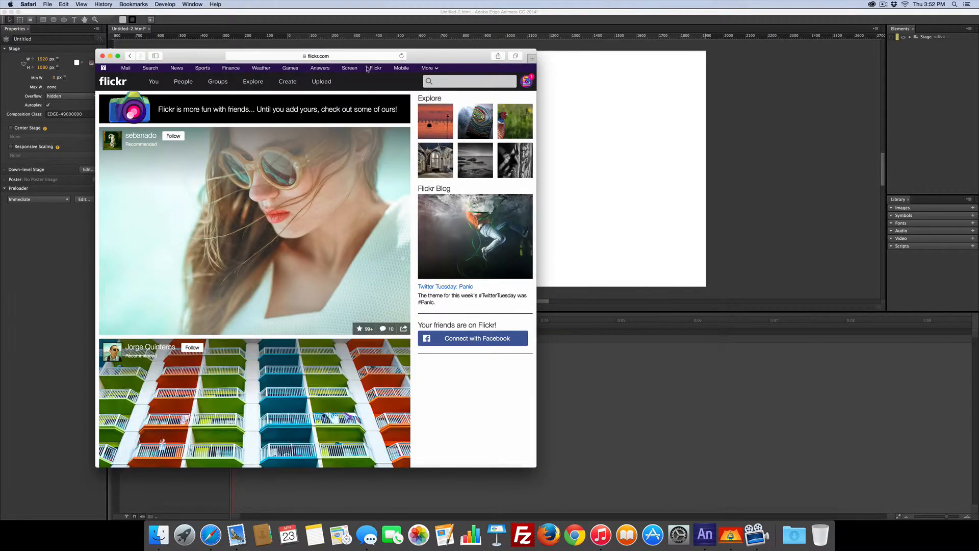
- Open the makeart photo from your photostream and bring up its share options
click(152, 82)
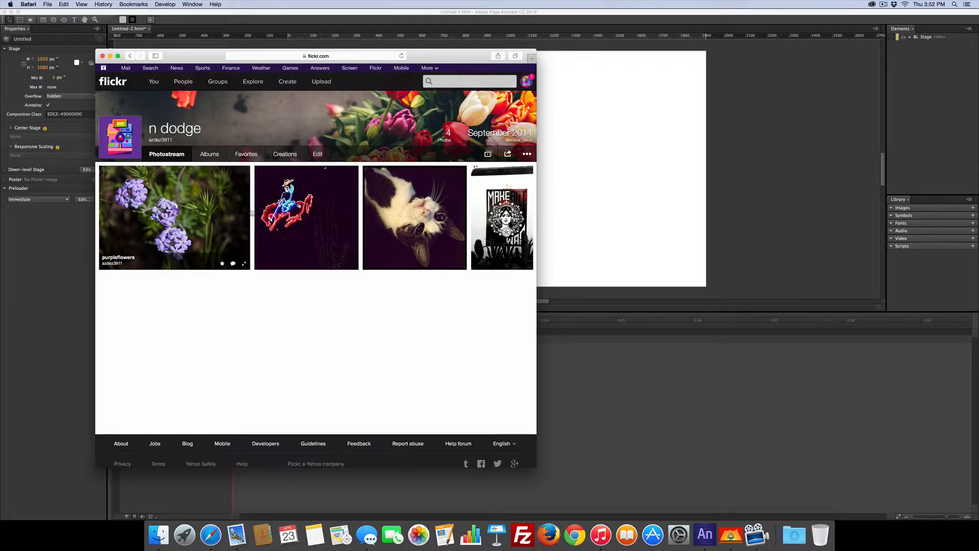
click(502, 224)
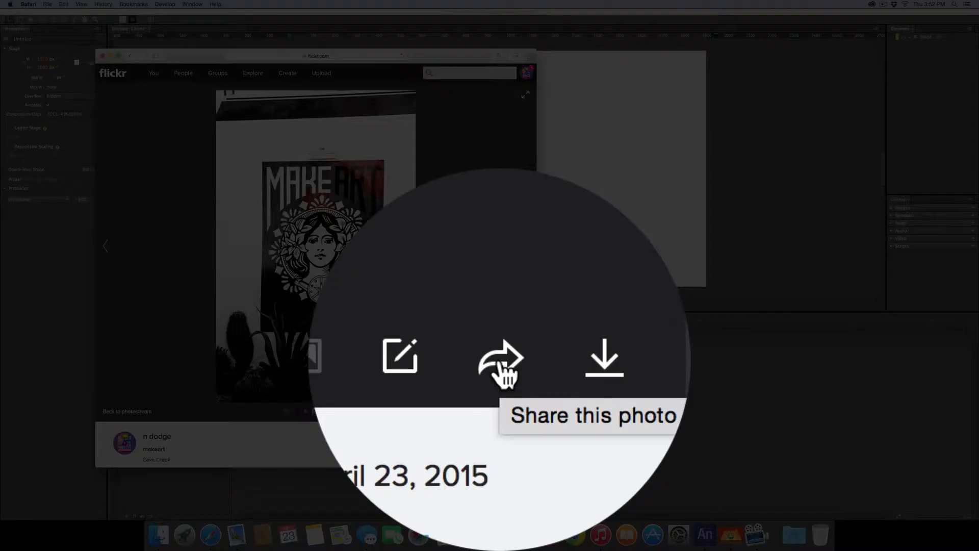
click(499, 412)
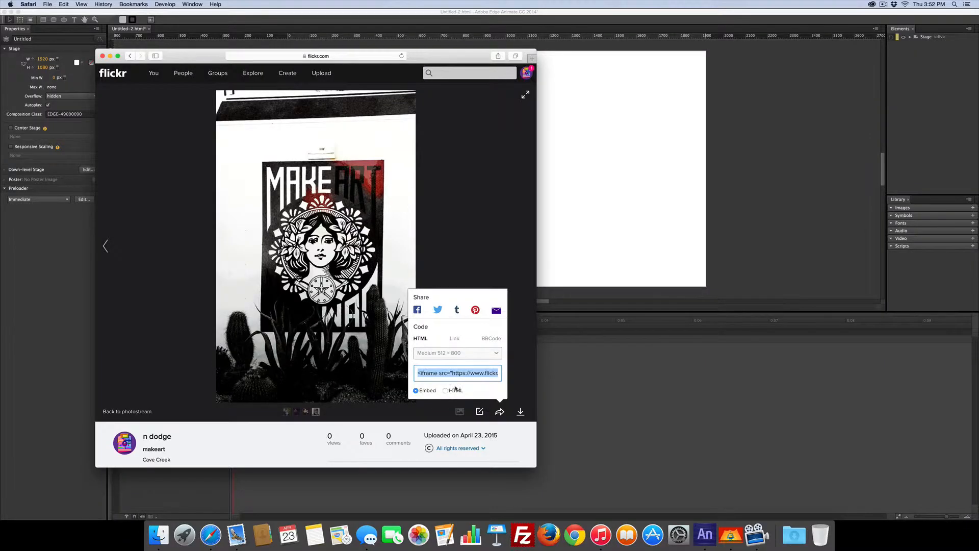
- Choose the Medium 512 × 800 size and copy the HTML embed code
click(627, 221)
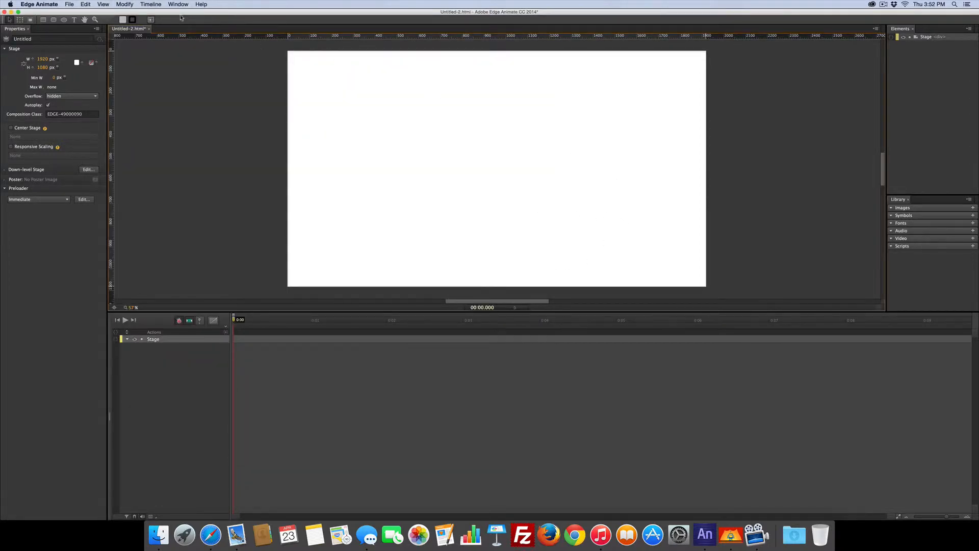
click(211, 534)
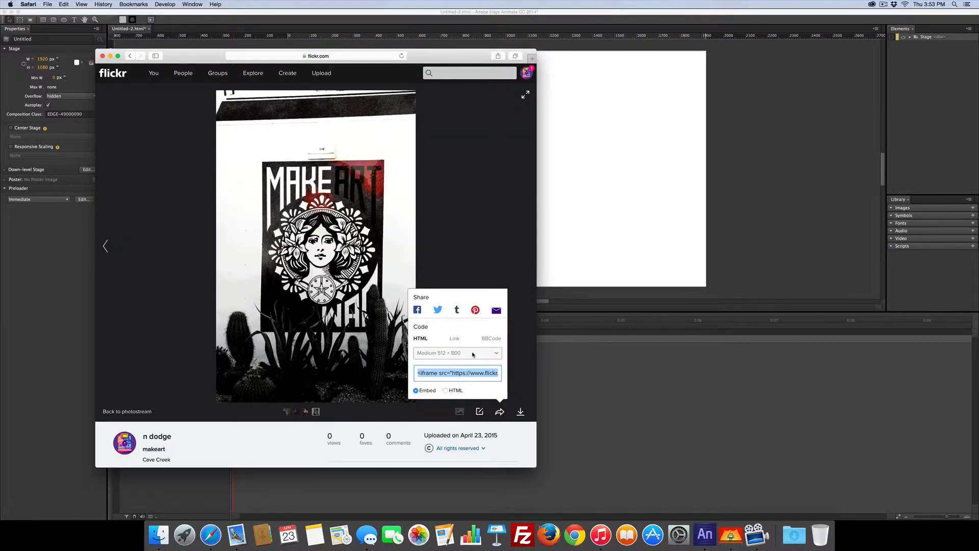
click(498, 357)
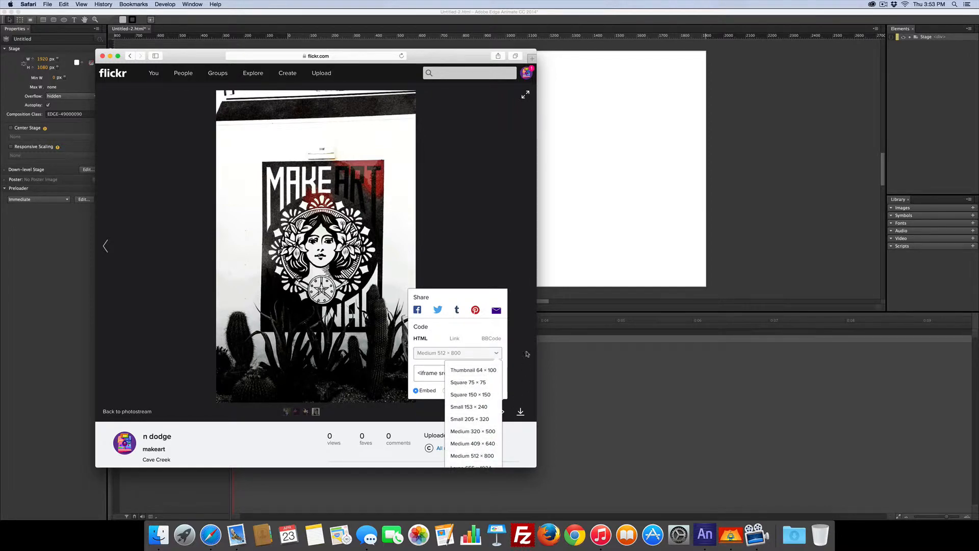
scroll(525, 308, down, 5)
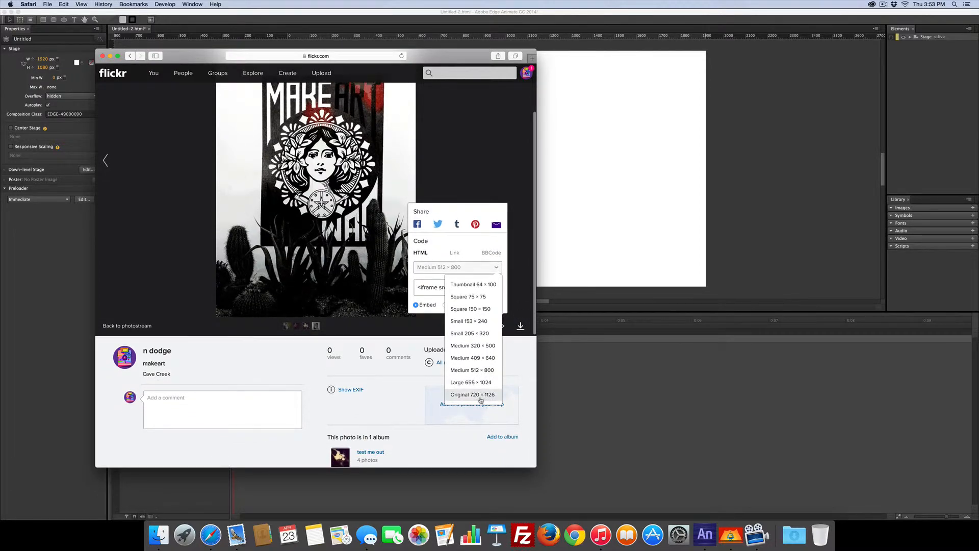
click(473, 372)
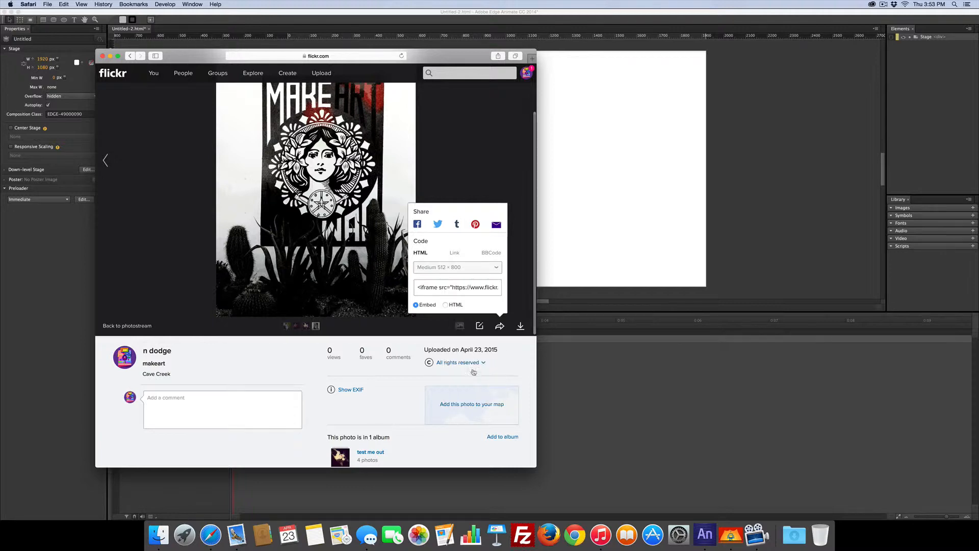
click(464, 285)
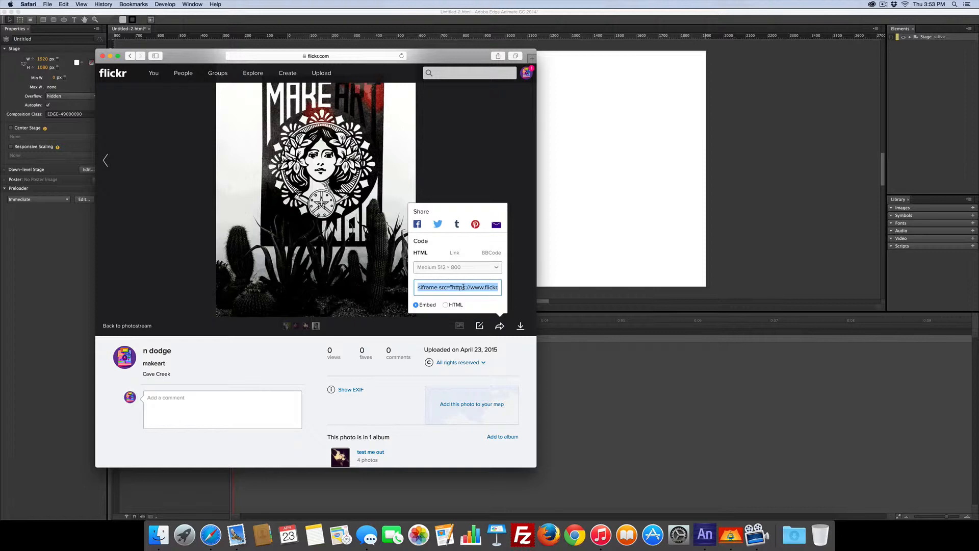
key(super+c)
- Return to Edge Animate and draw a rectangle about 1040 × 640 px near the stage's upper left
click(584, 238)
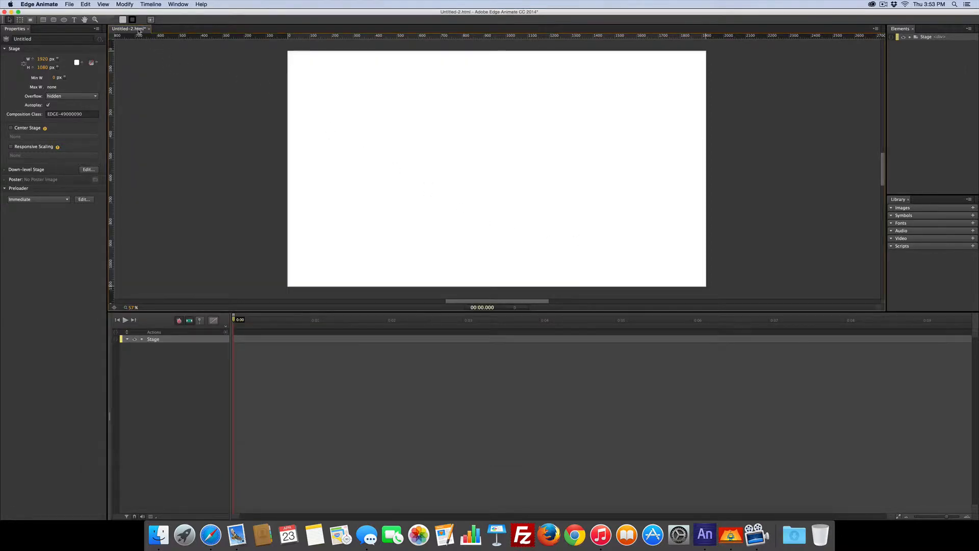
click(43, 20)
drag(316, 69, 545, 209)
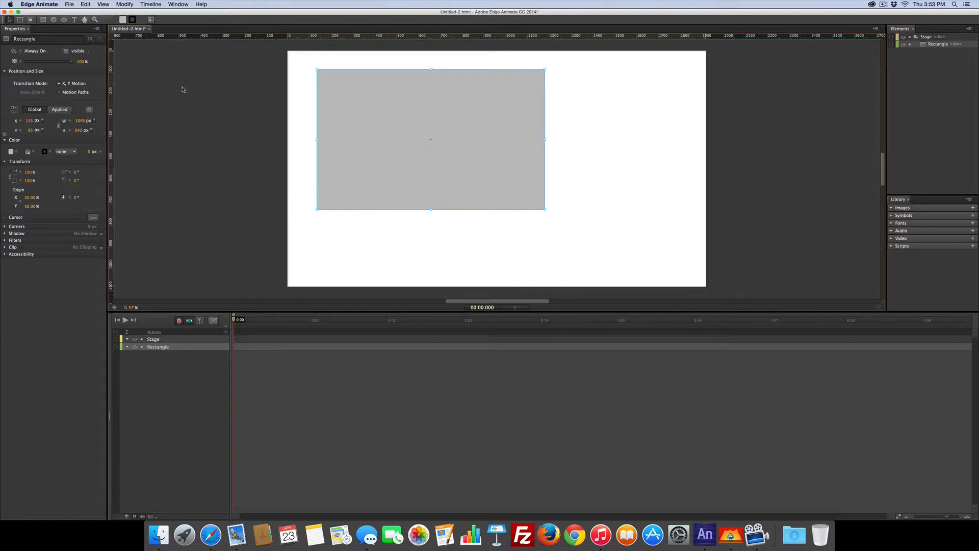
- Open the Code panel and add a compositionReady event handler to the Stage
click(179, 5)
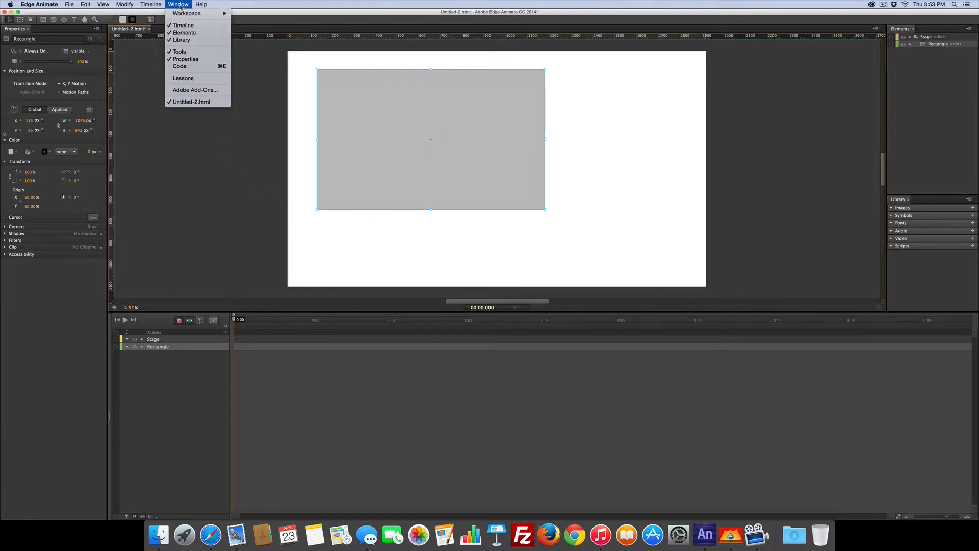
click(180, 67)
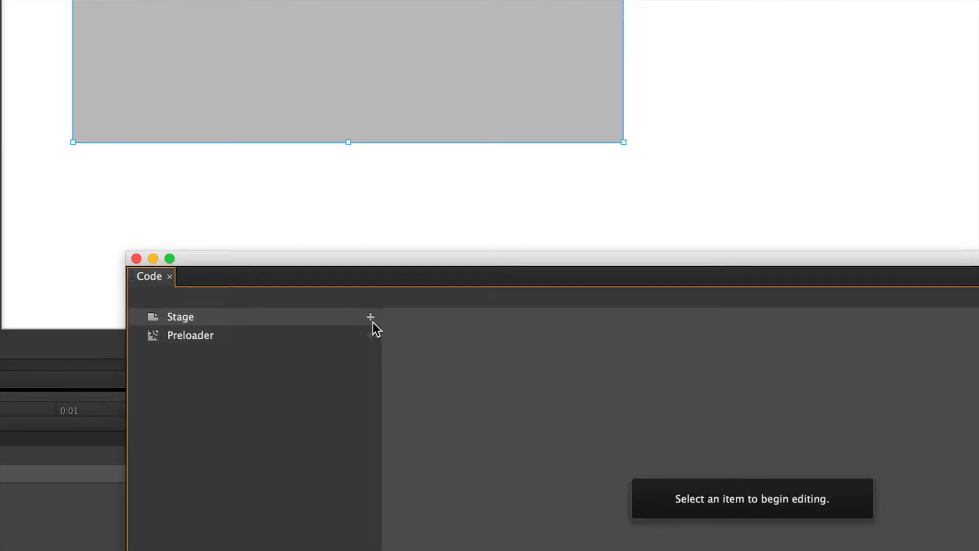
click(370, 317)
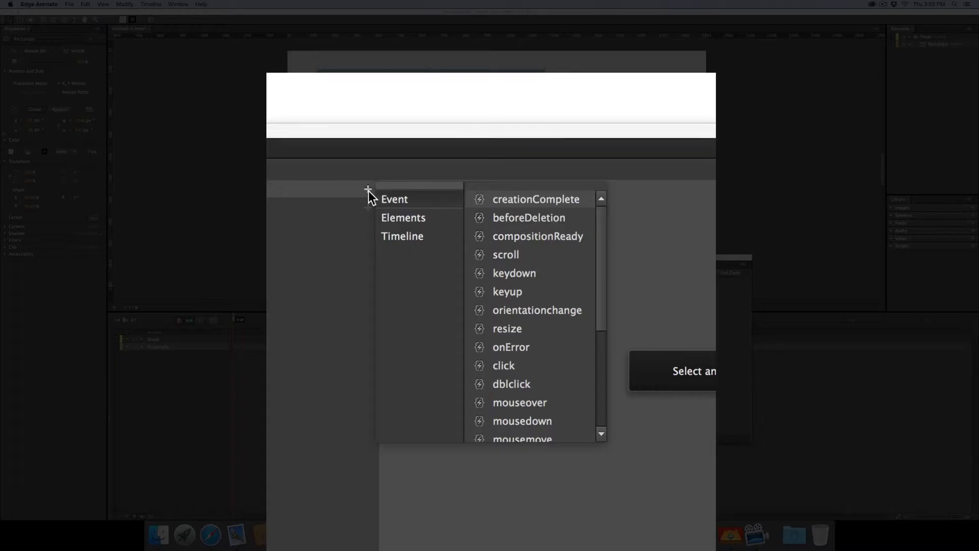
click(527, 236)
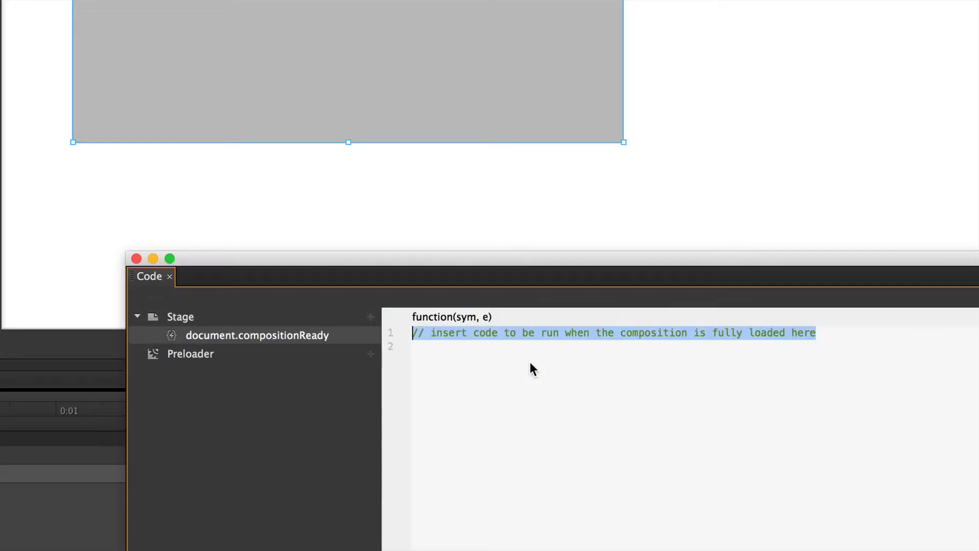
- On line 2 of the handler, write var flickrholder=sym.$("");
drag(542, 260, 392, 0)
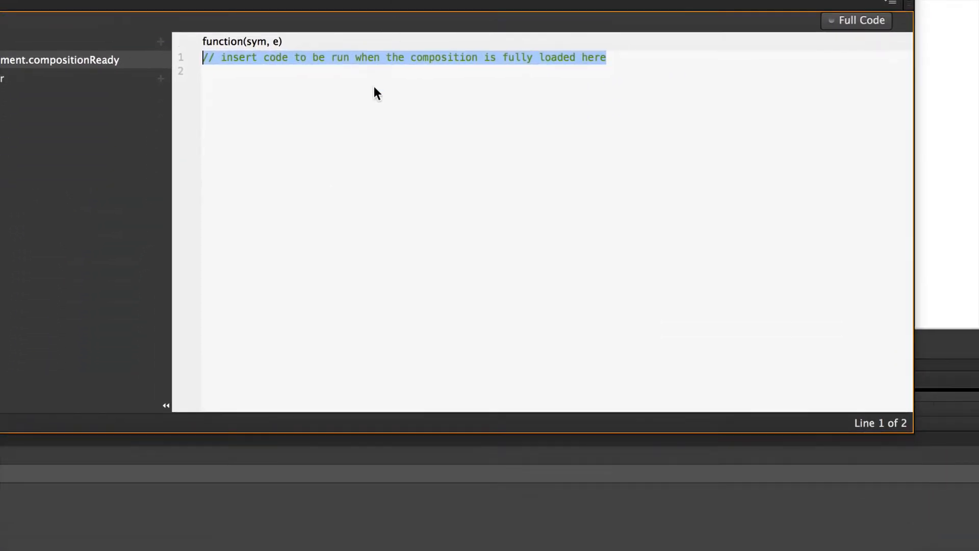
click(333, 179)
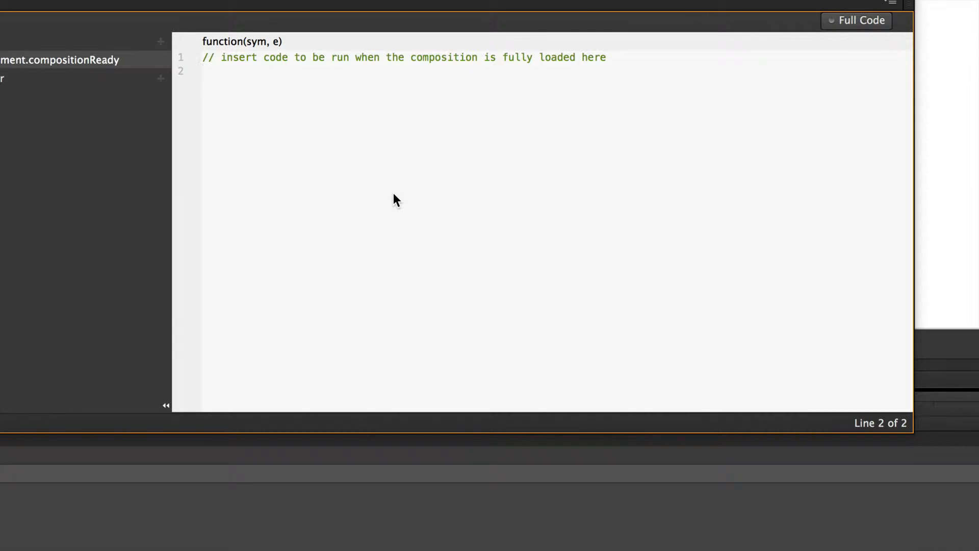
text(var)
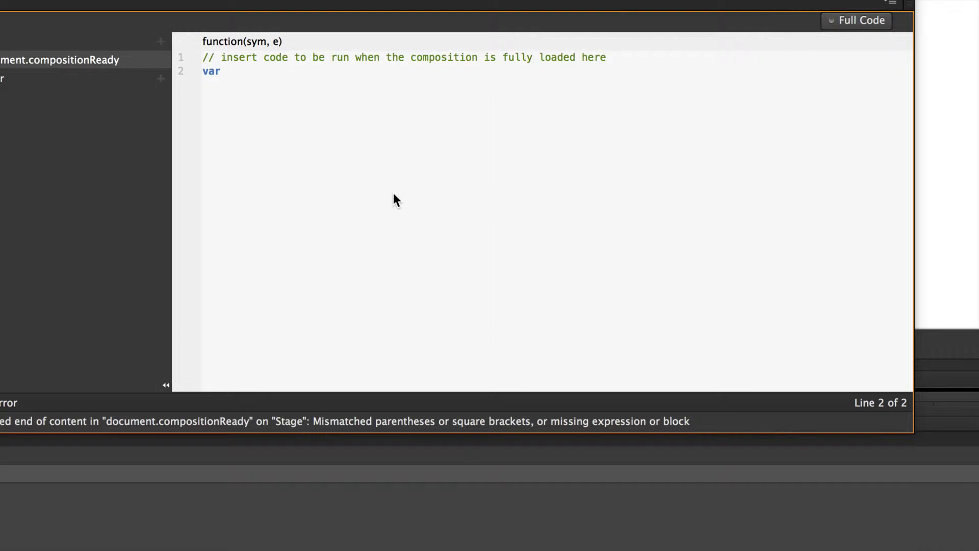
text( fli)
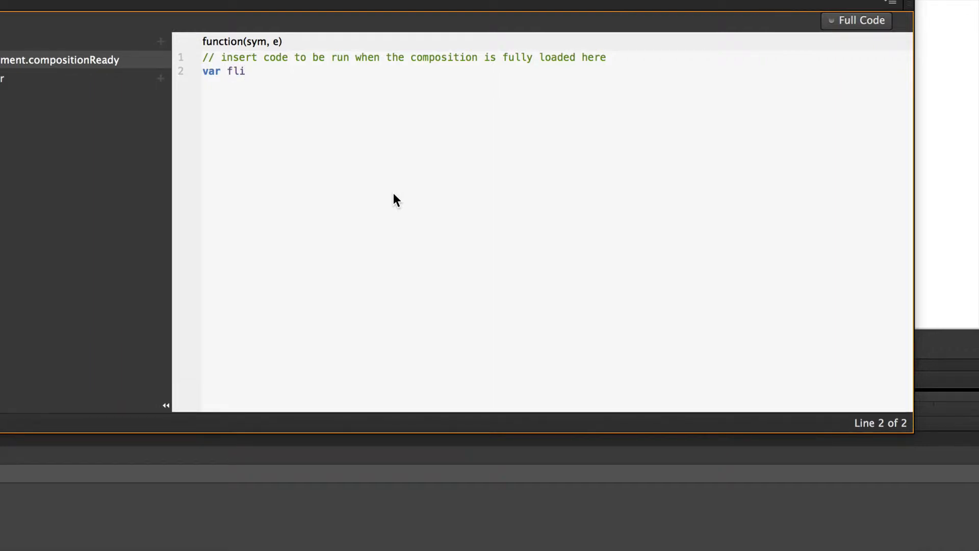
text(ckrholder=sy)
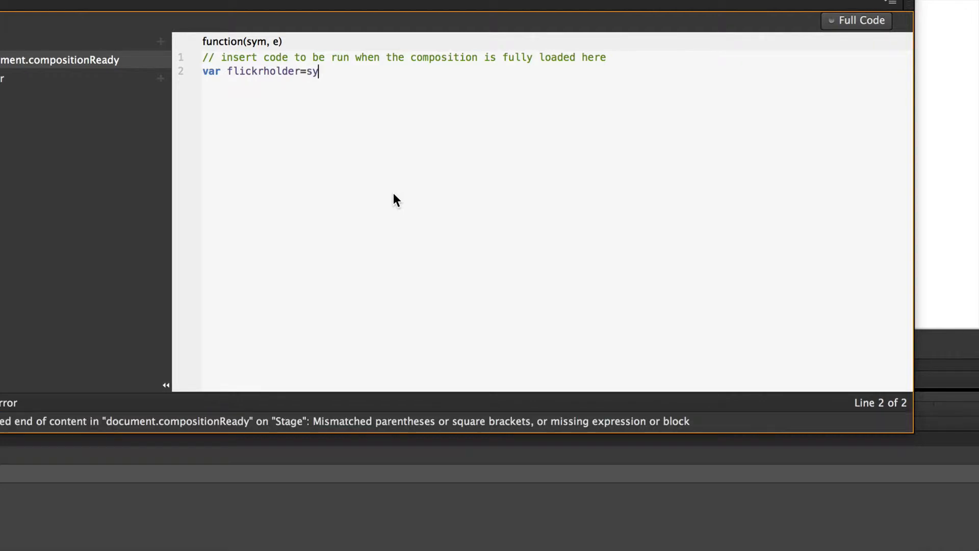
text(m.$)
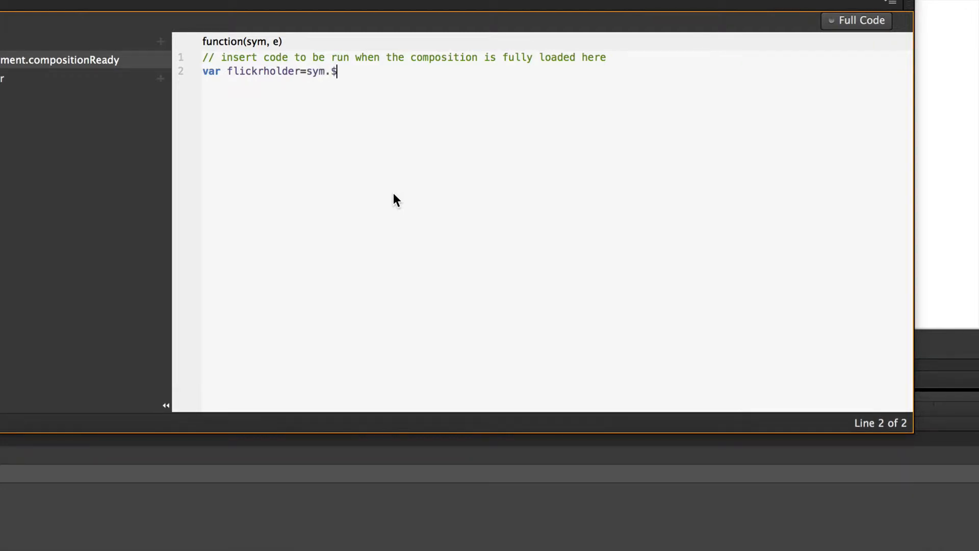
text((")
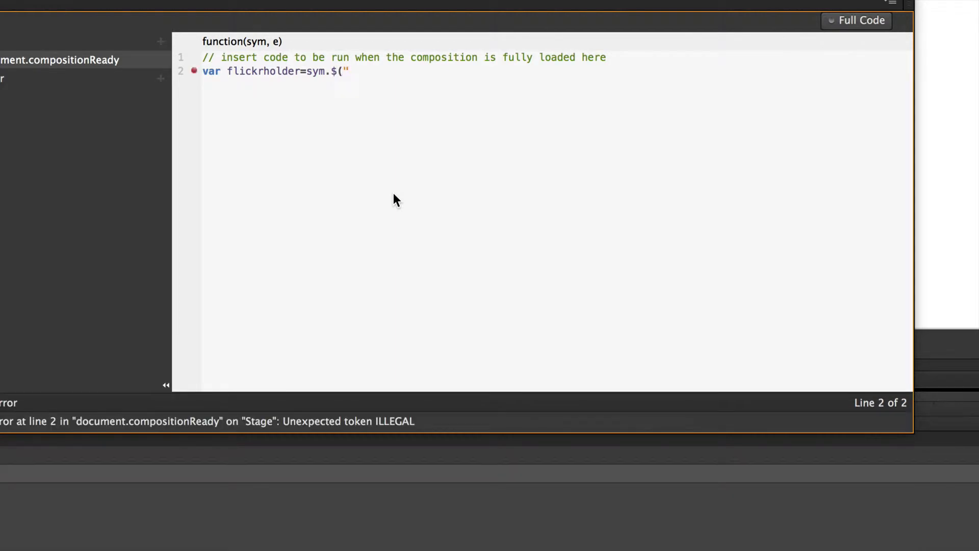
text("))
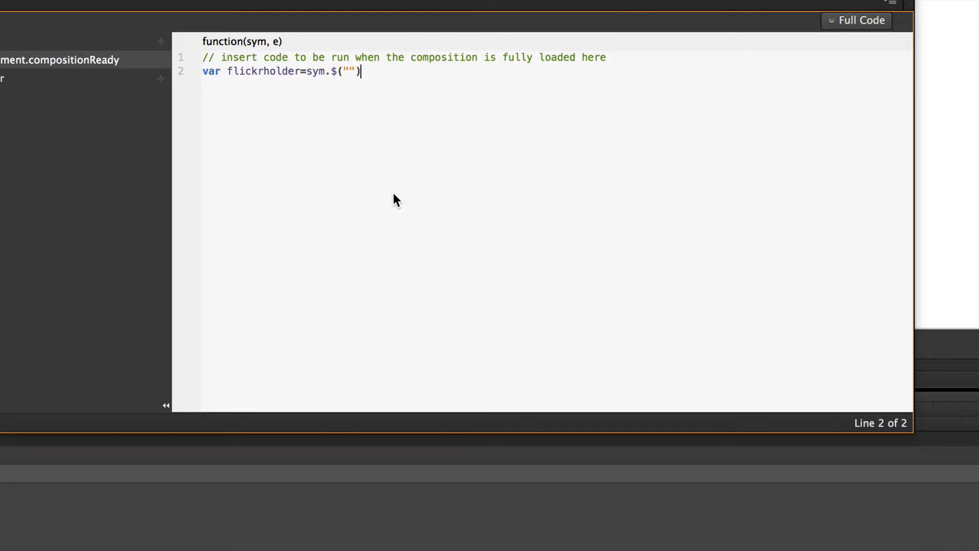
text(;)
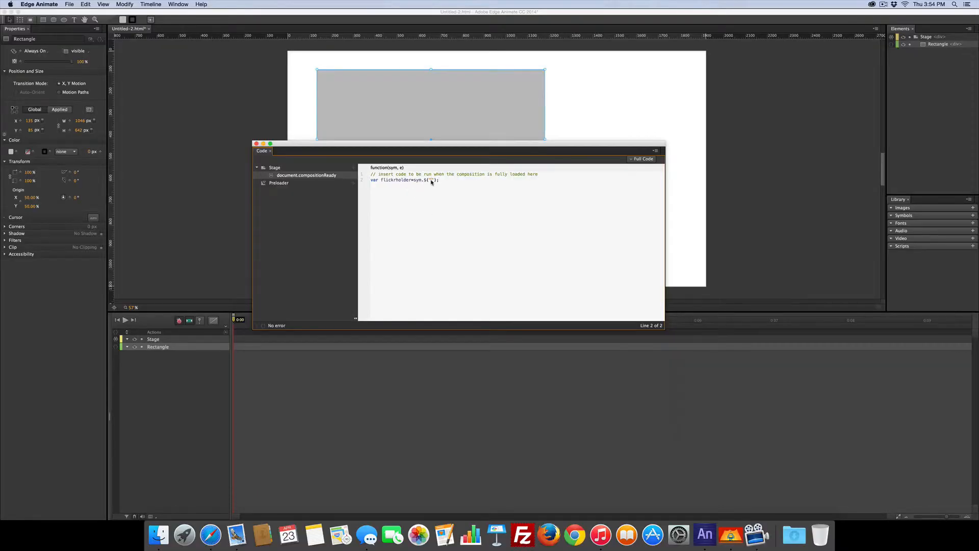
- Enter Rectangle as the element name inside the quotes of sym.$()
click(430, 180)
text(Rectang)
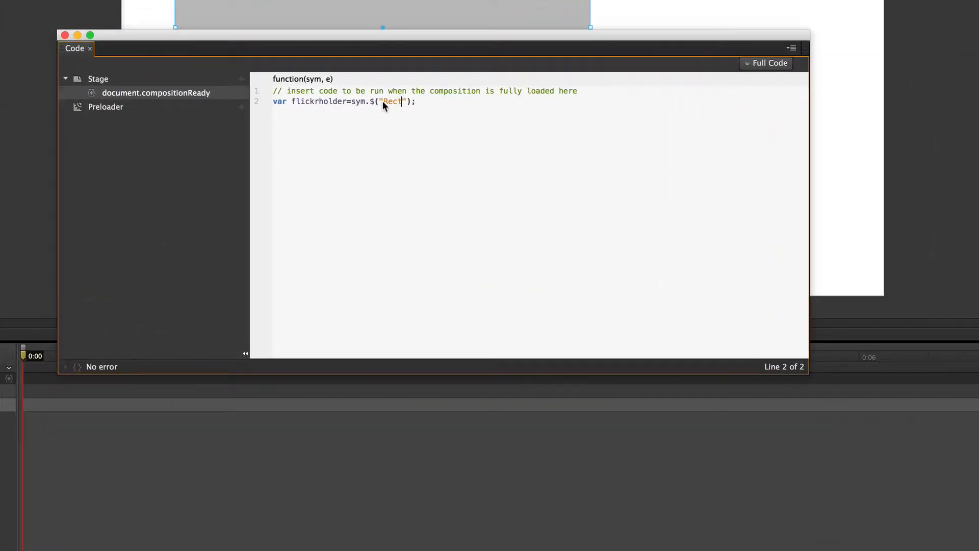
text(le)
click(468, 106)
- Add a new line declaring var flickrfeed='';
key(Return)
text(vwr flickrfeed)
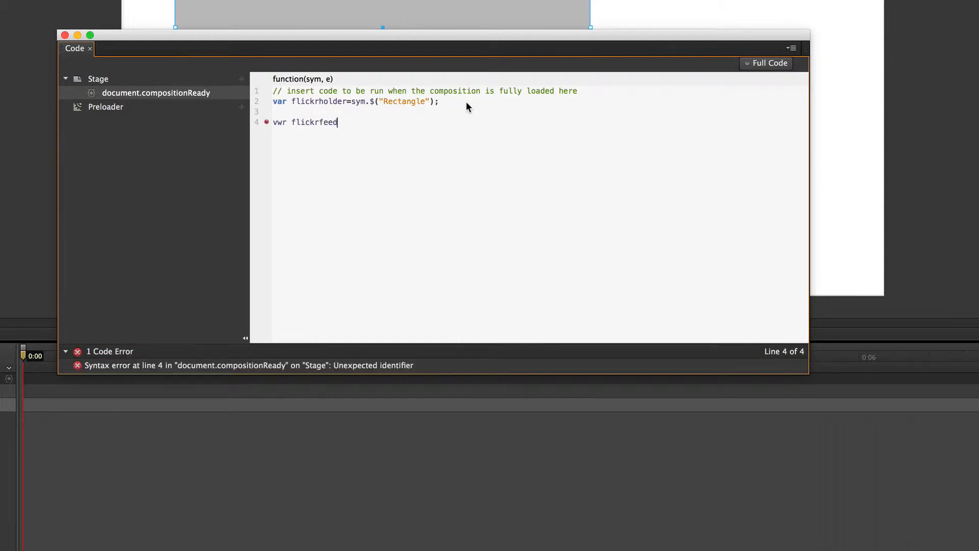
text(='';)
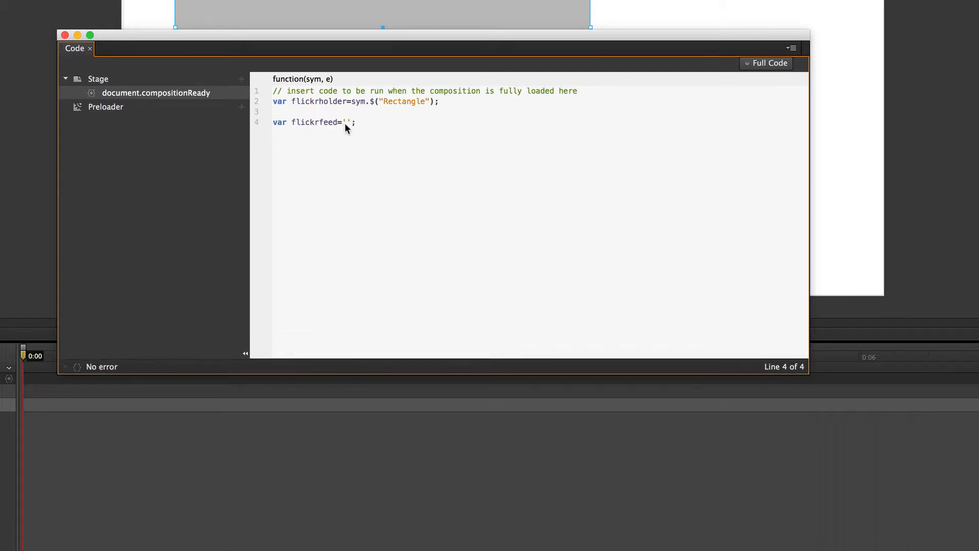
- Paste the copied iframe embed code between the flickrfeed quotes and close the Code panel
key(super+v)
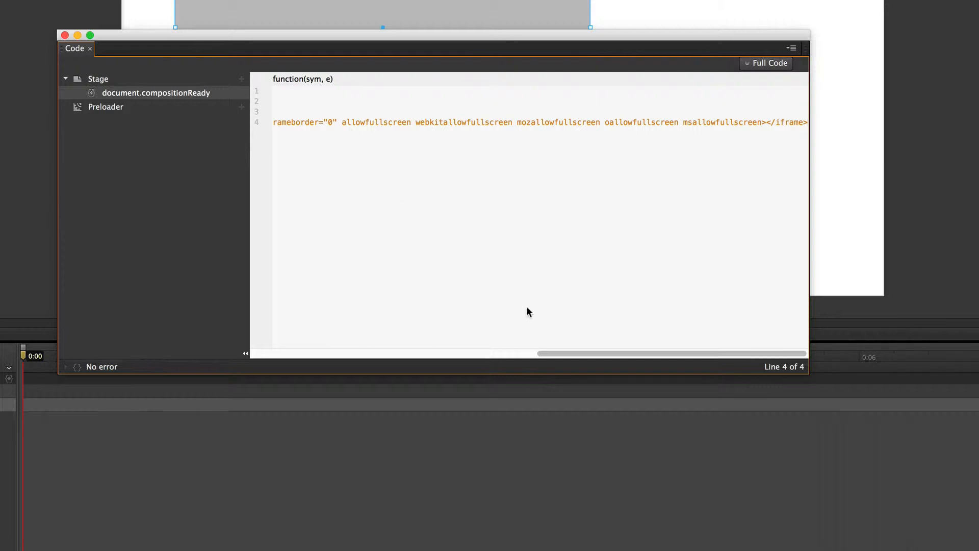
drag(604, 353, 463, 344)
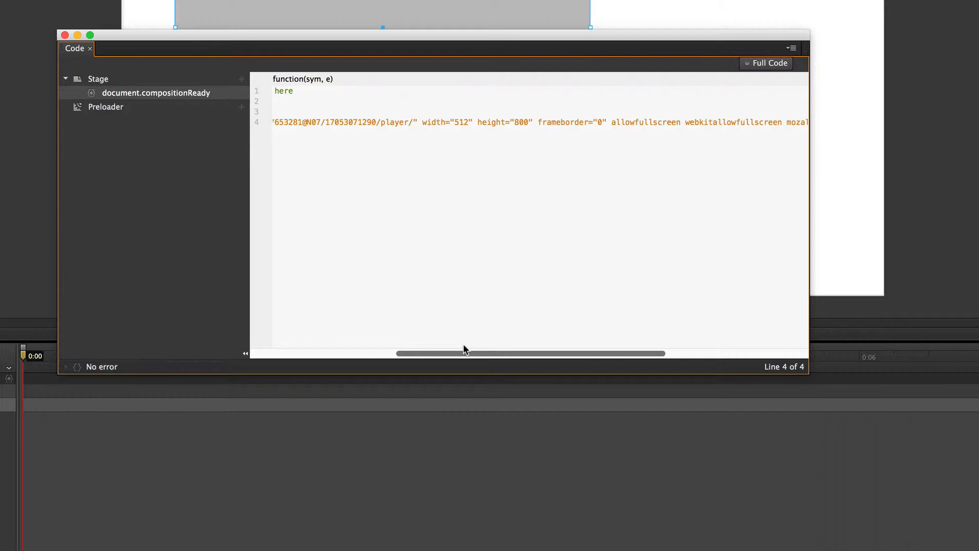
click(64, 35)
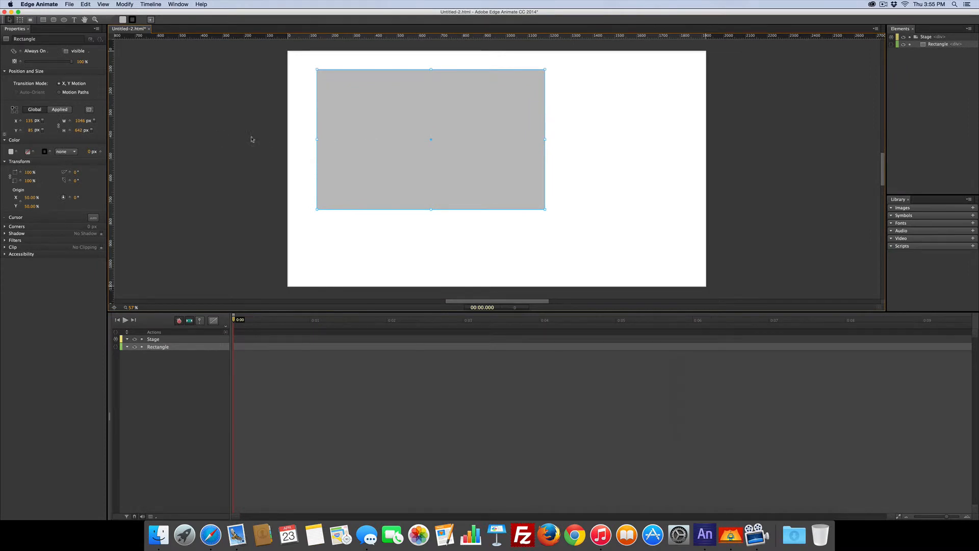
- Try to resize the rectangle to 512 px wide and 314 px high
click(79, 121)
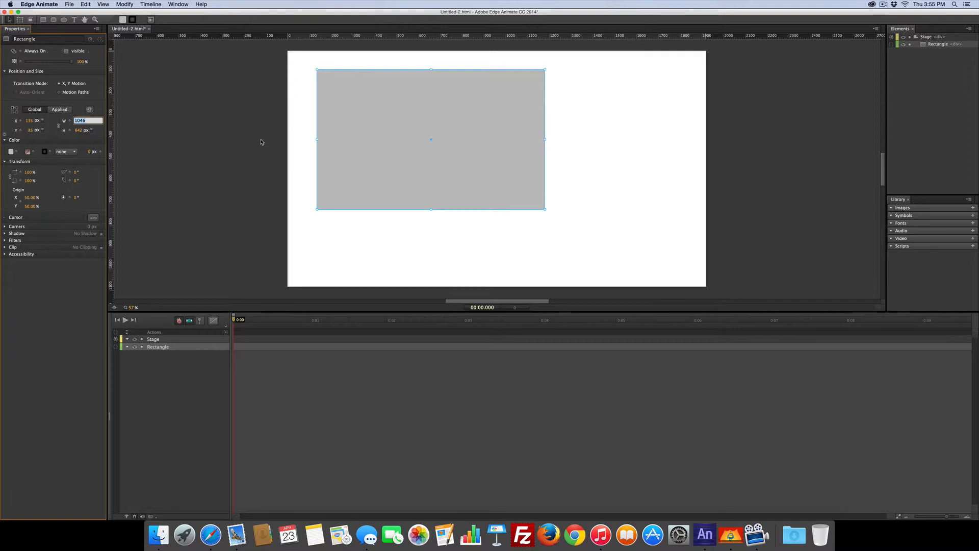
text(512)
click(78, 130)
text(314)
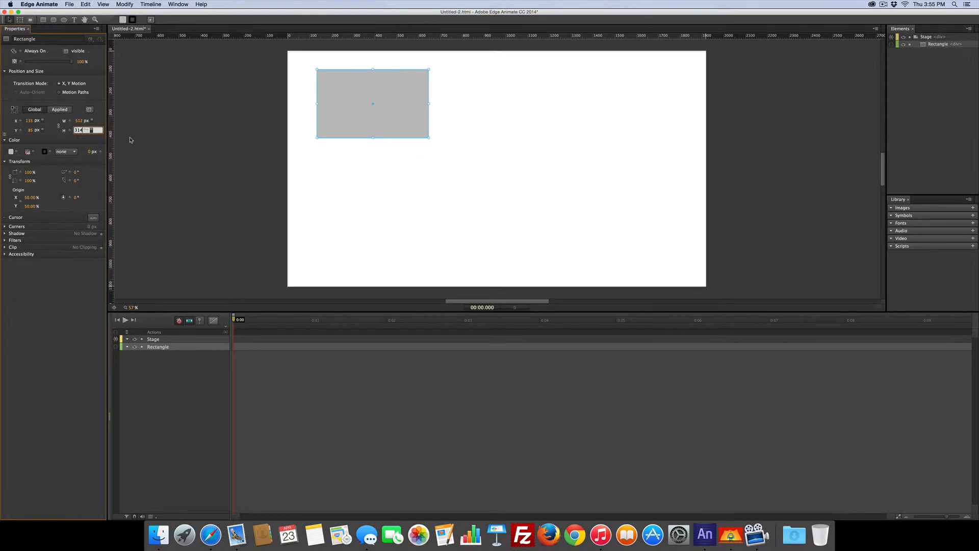
key(BackSpace)
click(360, 179)
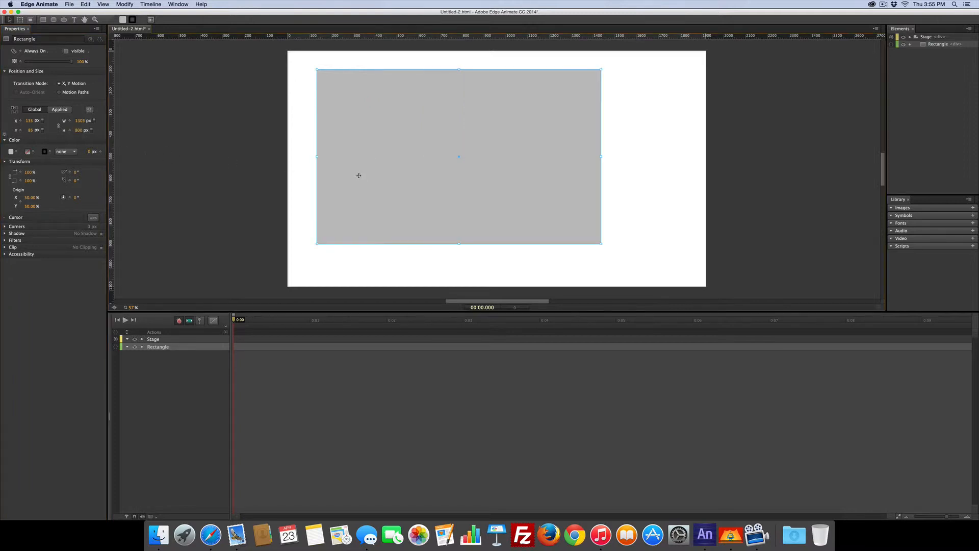
- Unlink the rectangle's width and height proportions and set its width to 512 px
click(58, 125)
click(80, 121)
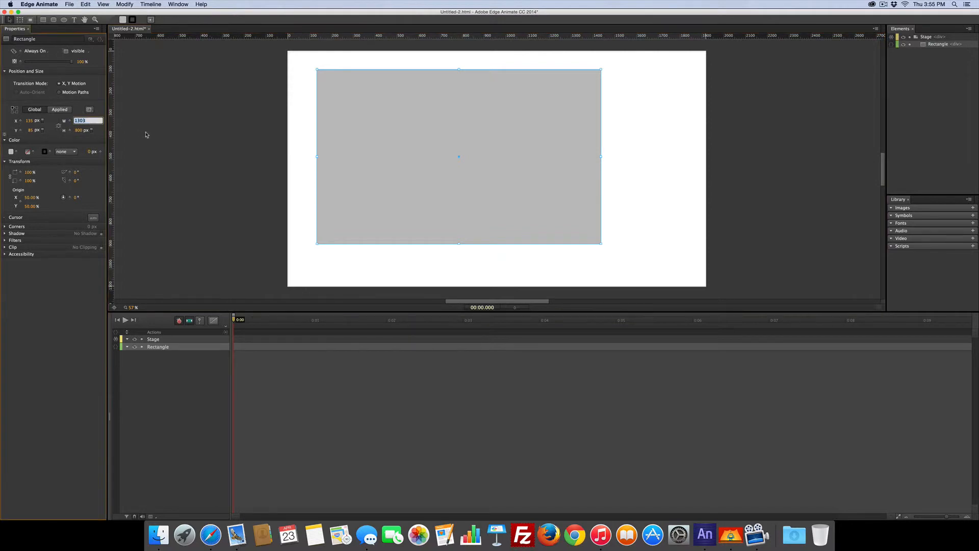
text(512)
key(Return)
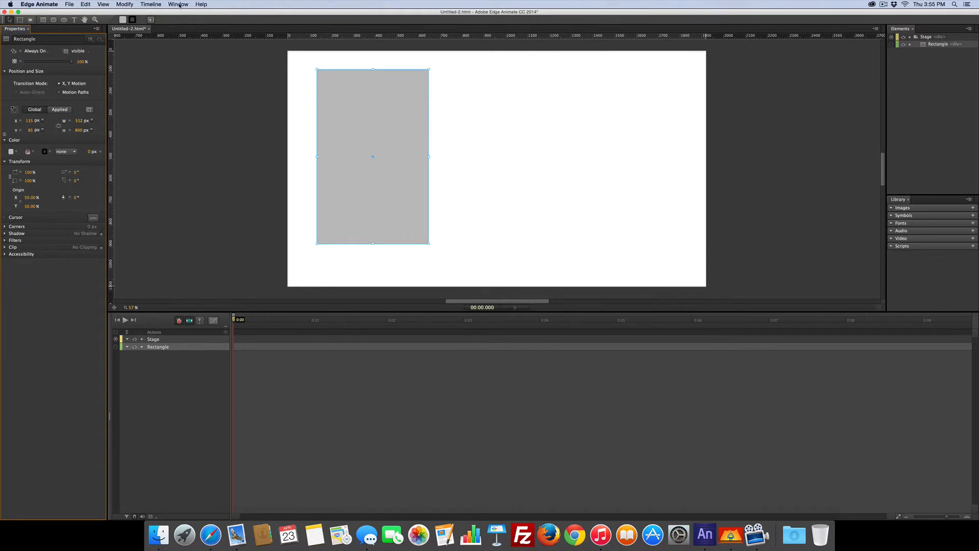
- Preview the composition in the browser and return to the editor
key(super+Return)
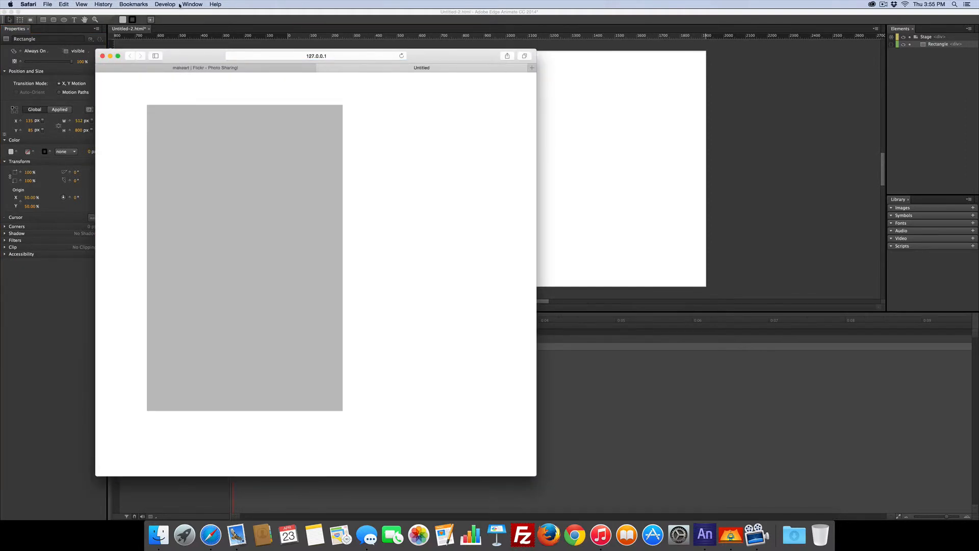
click(320, 68)
click(569, 161)
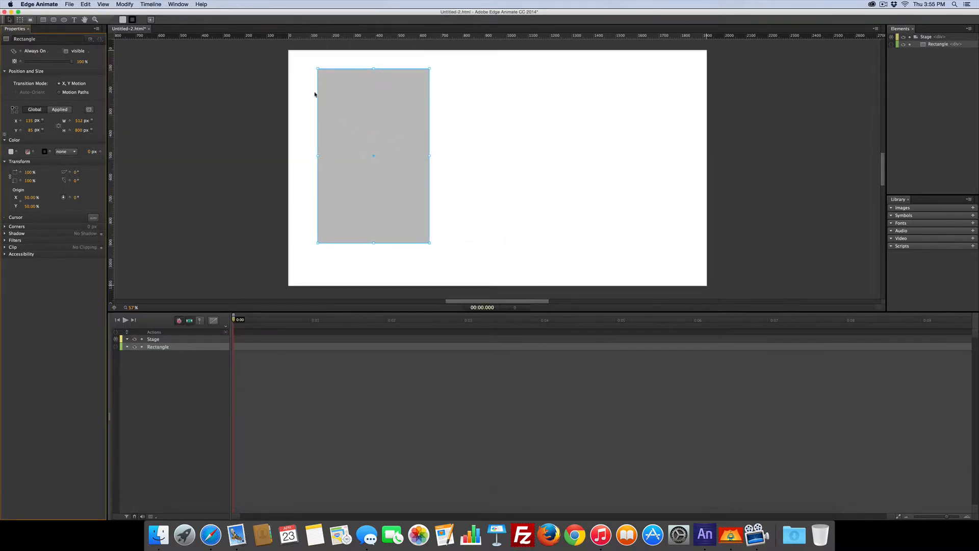
- Open the Code panel and add a new line below the flickrfeed declaration
click(186, 5)
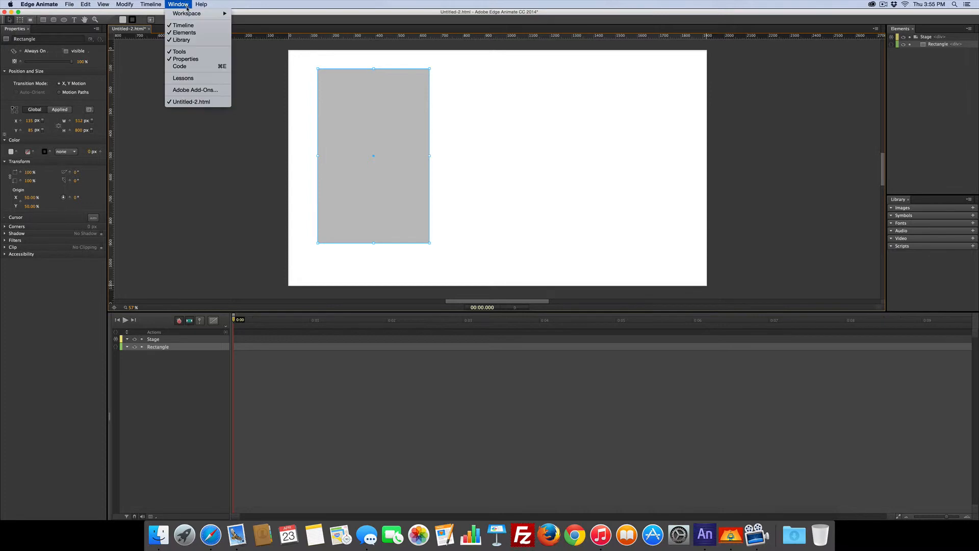
click(197, 68)
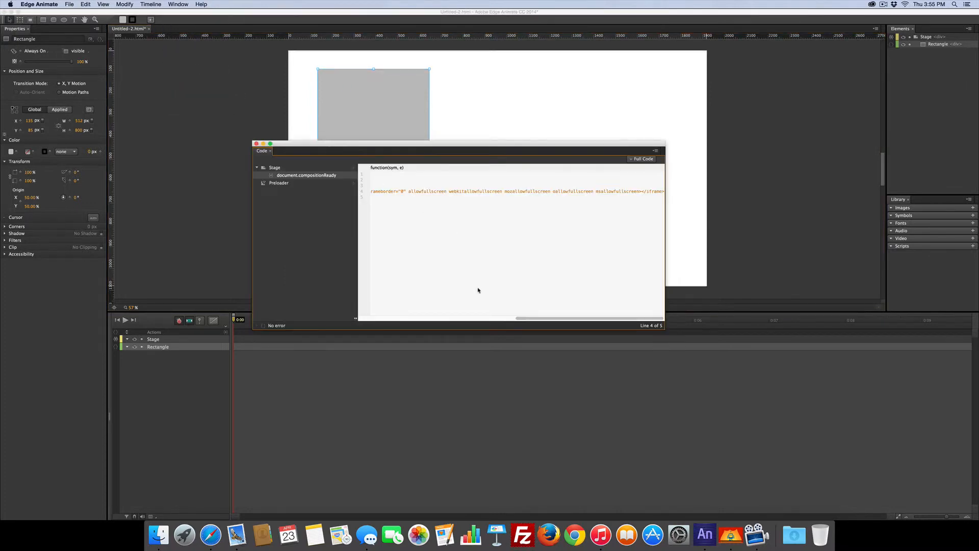
drag(553, 317, 397, 318)
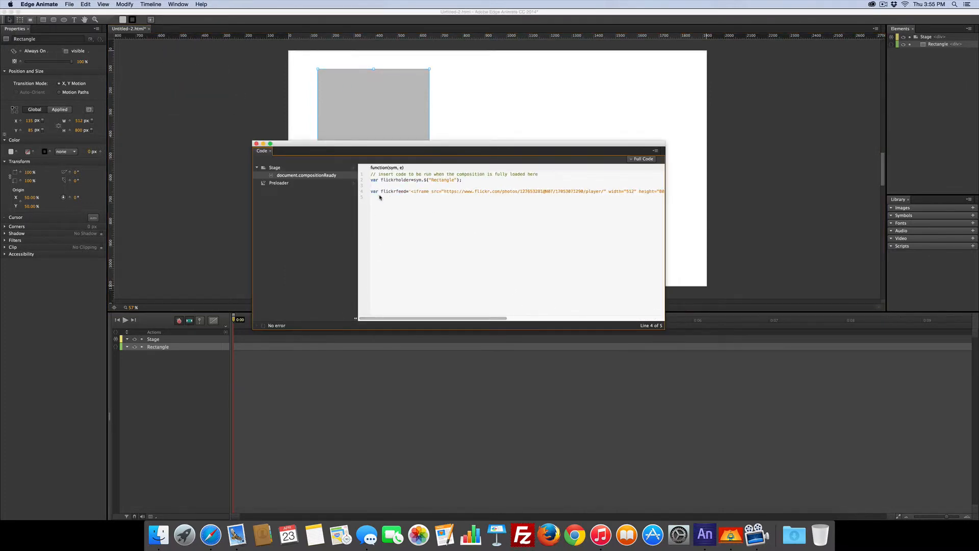
click(384, 229)
key(Return)
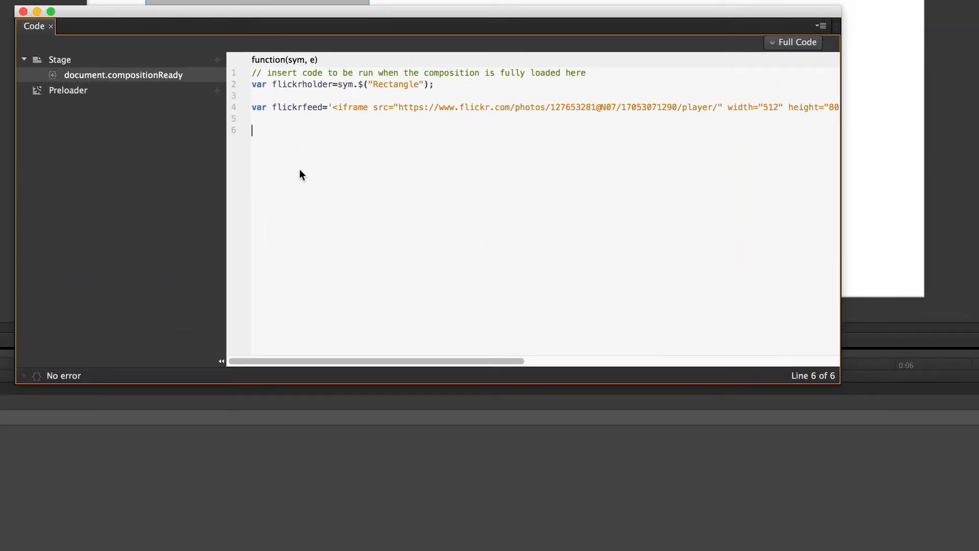
- On line 6, write flickrholder.html(flickrfeed); by copying both variable names from the lines above
drag(272, 85, 331, 86)
key(super+c)
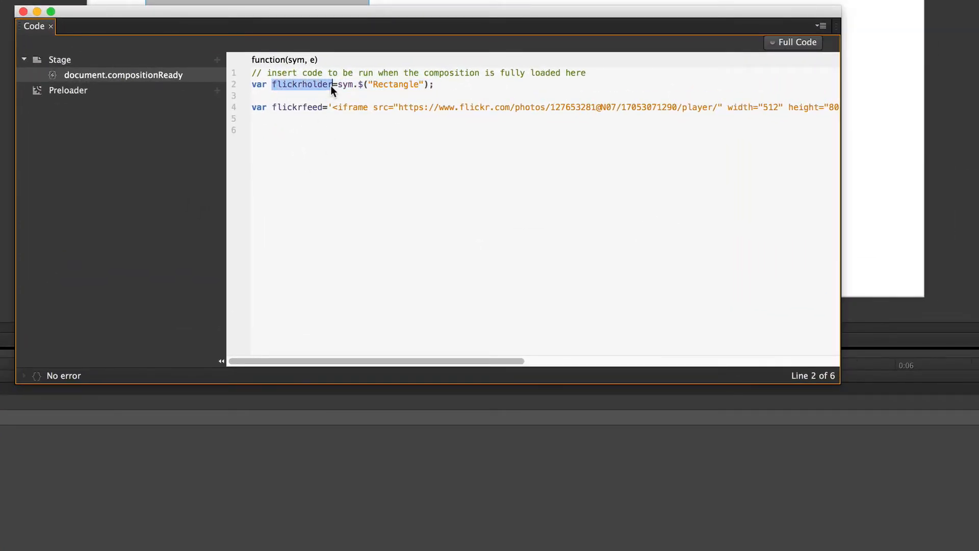
click(310, 175)
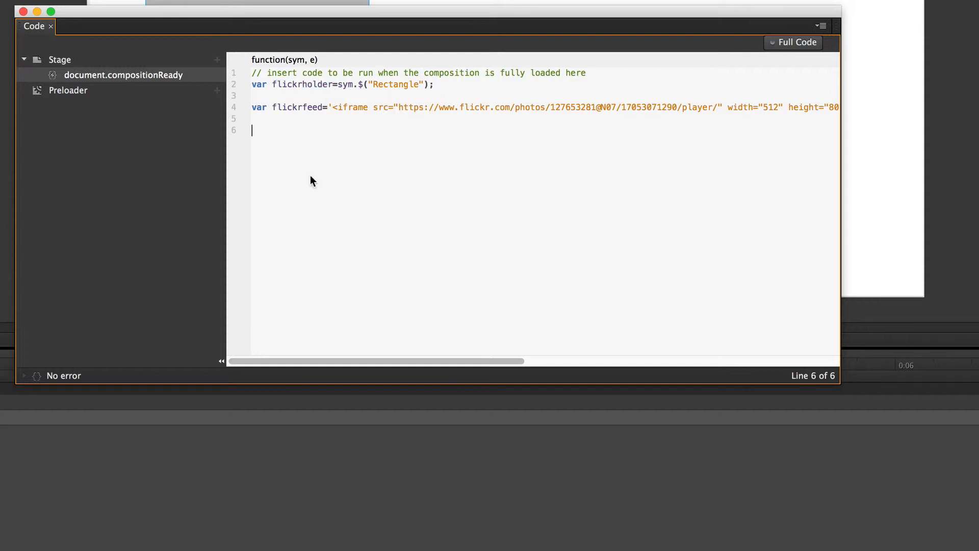
key(super+v)
text(.html()
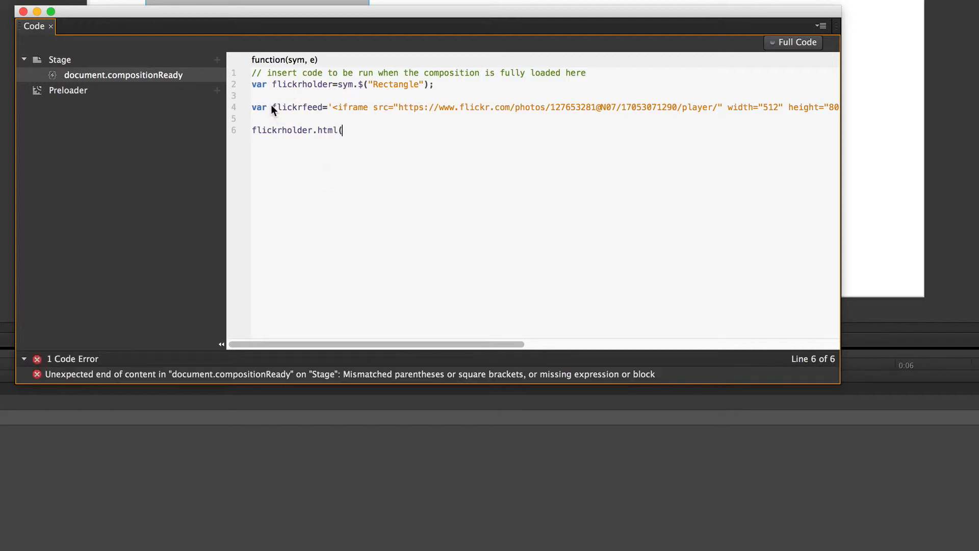
drag(272, 107, 317, 106)
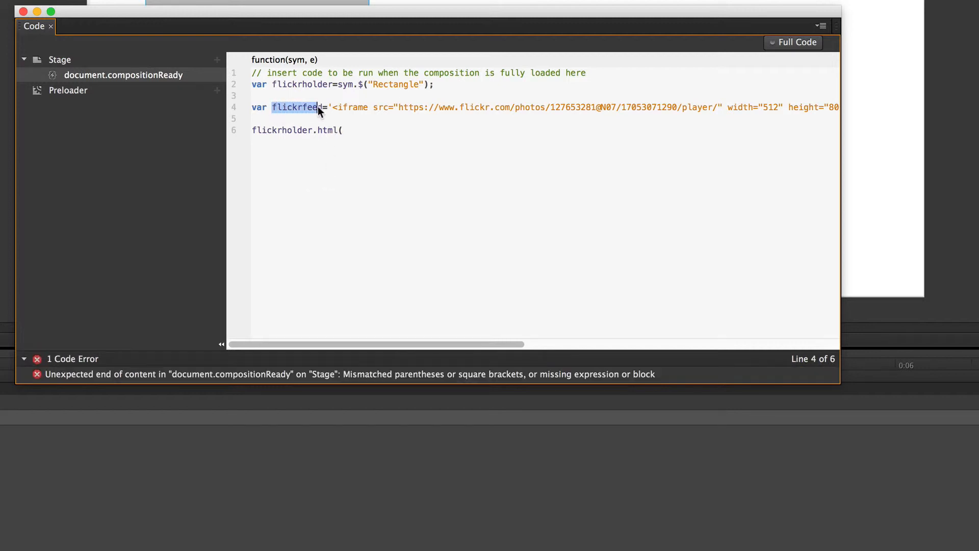
click(378, 134)
text(flickrfeed)
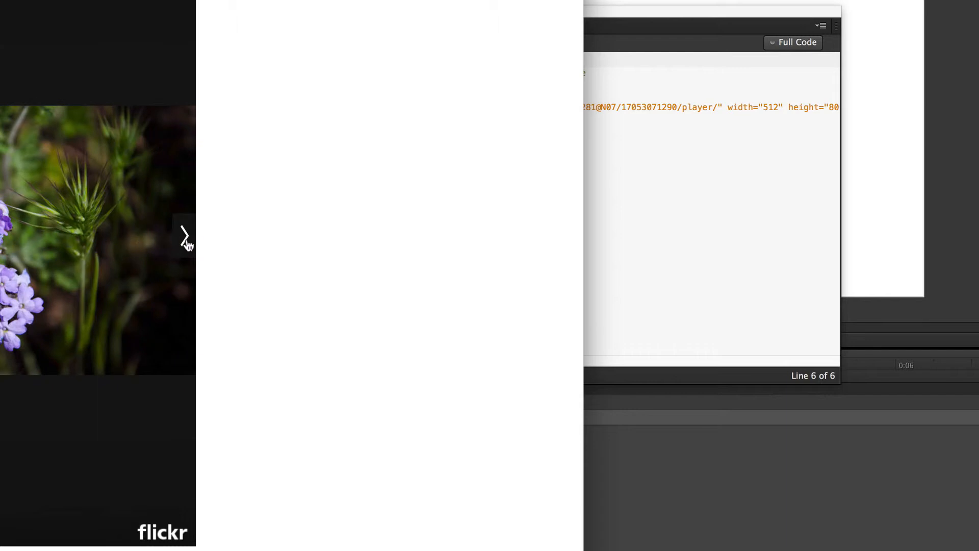
- Page through the photos in the previewed Flickr embed
click(187, 242)
click(187, 242)
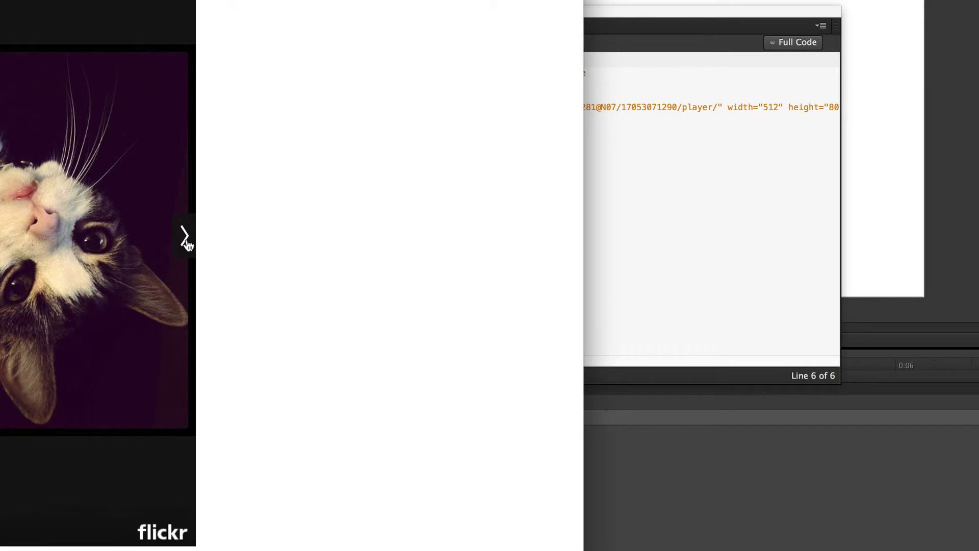
click(187, 242)
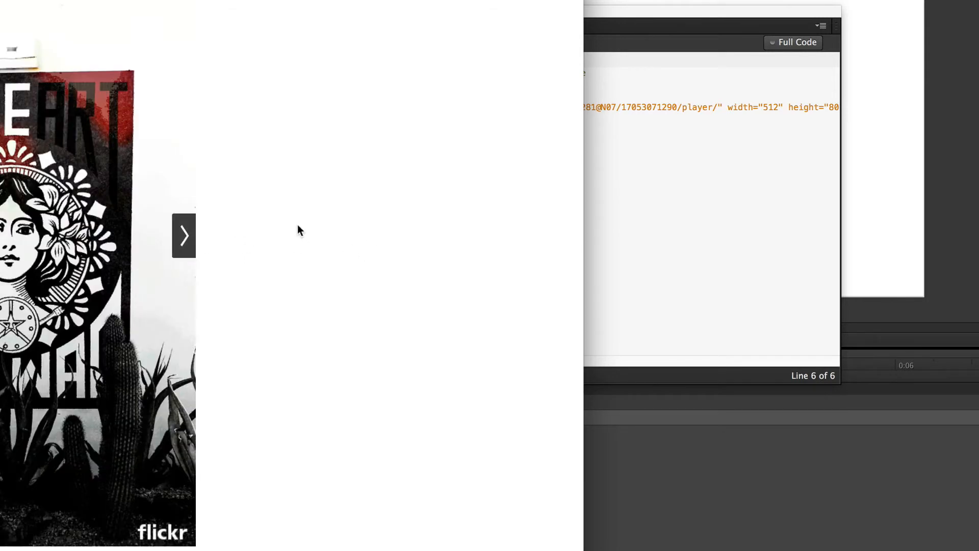
- In the iframe code, set width to "800" and height to "512"
click(759, 212)
scroll(559, 211, right, 2)
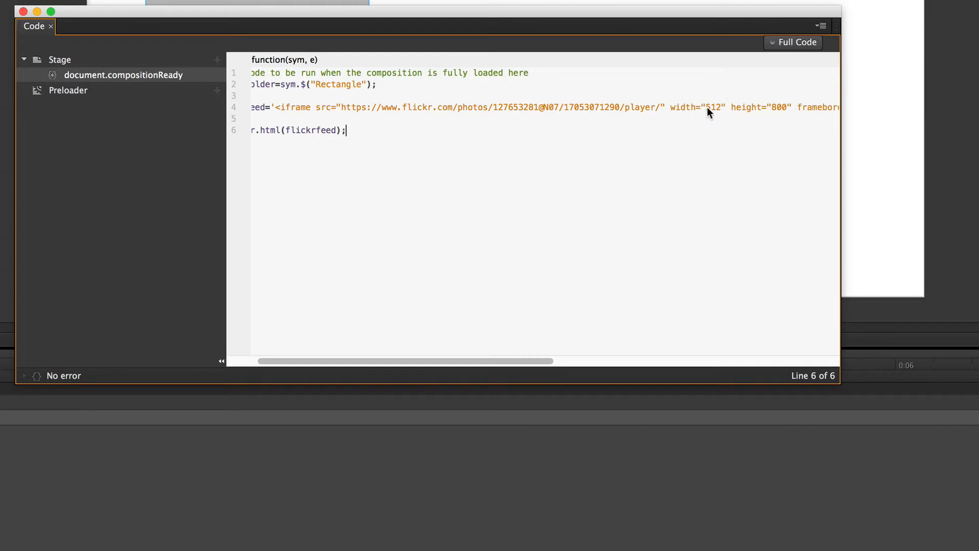
drag(705, 107, 719, 107)
text(800512)
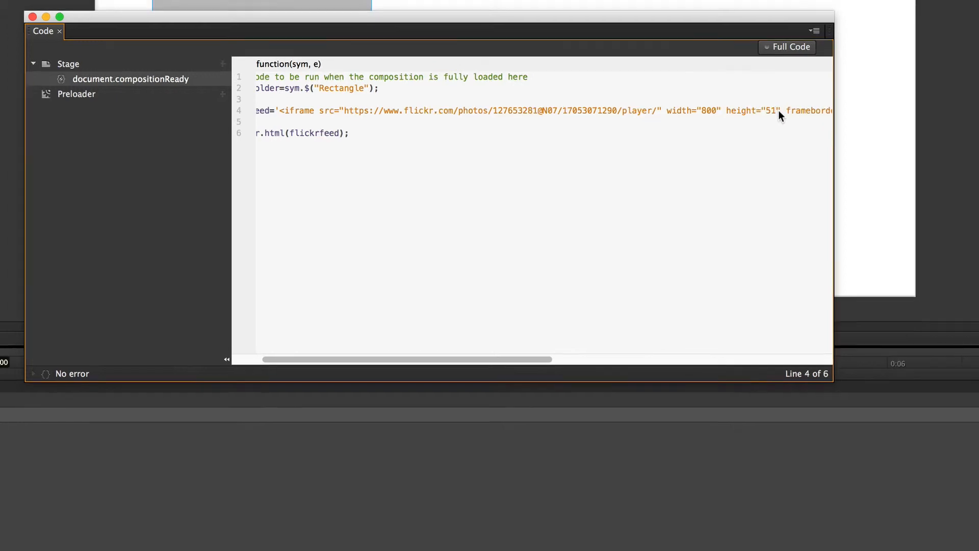
- Preview the composition in the browser, page through the embedded photos, and return to the editor
key(super+Return)
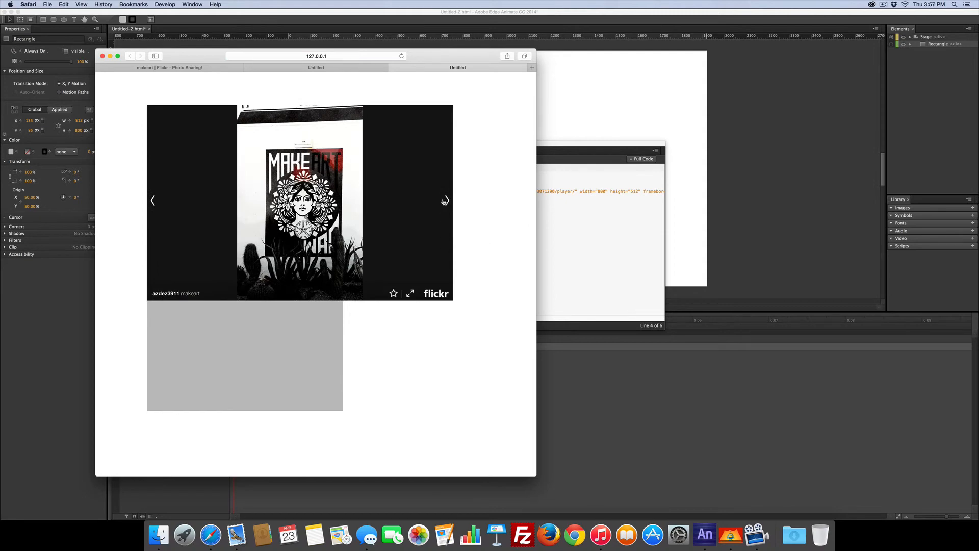
click(153, 201)
click(152, 201)
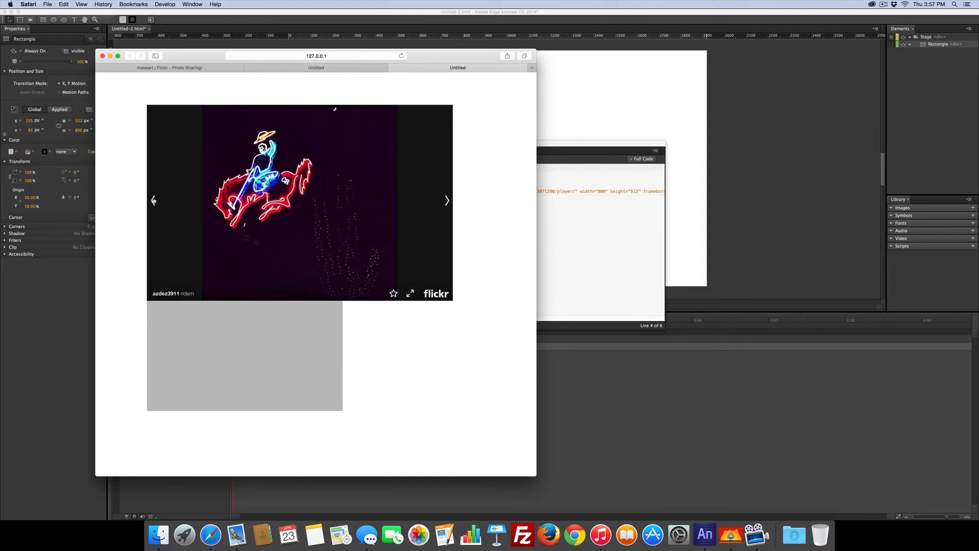
click(153, 200)
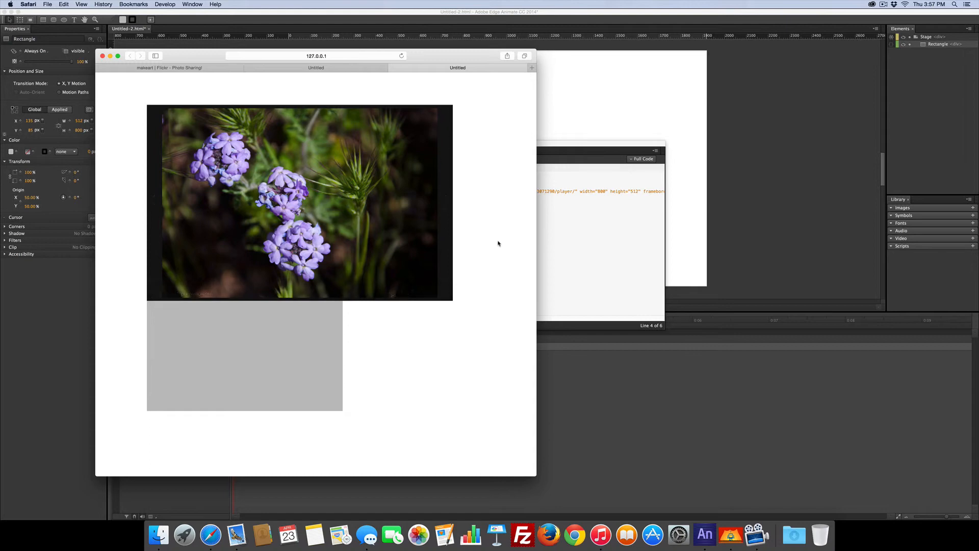
click(605, 260)
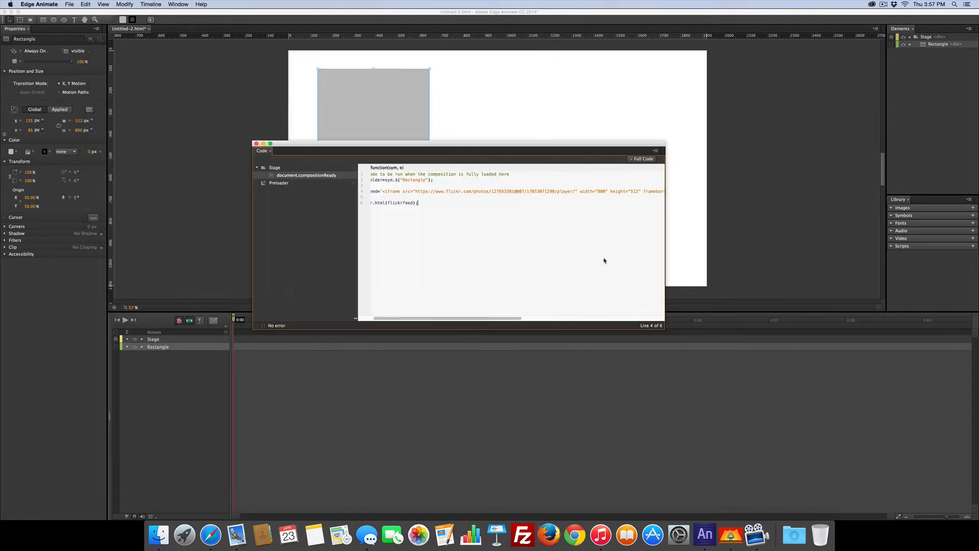
- Close the Code panel and resize the rectangle to 800 px wide and 512 px high
click(383, 97)
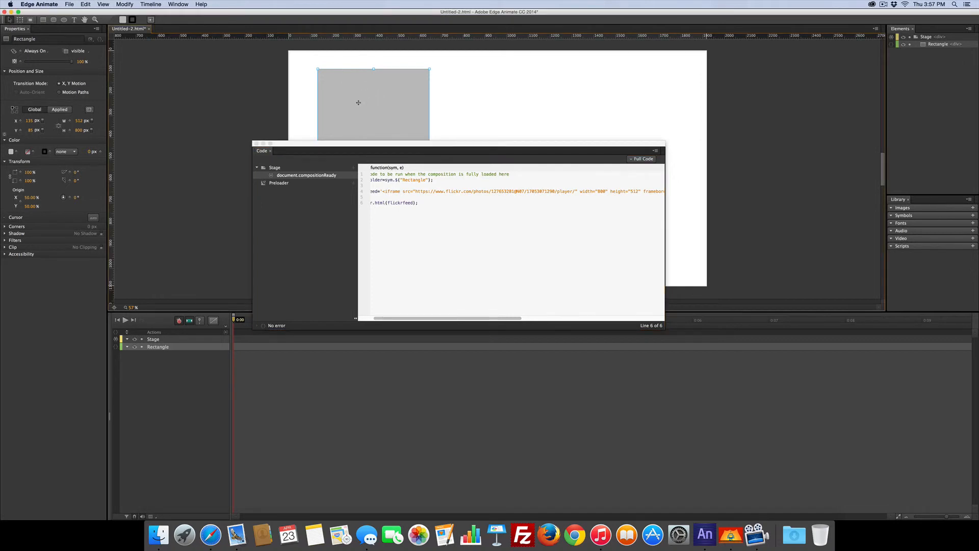
click(256, 143)
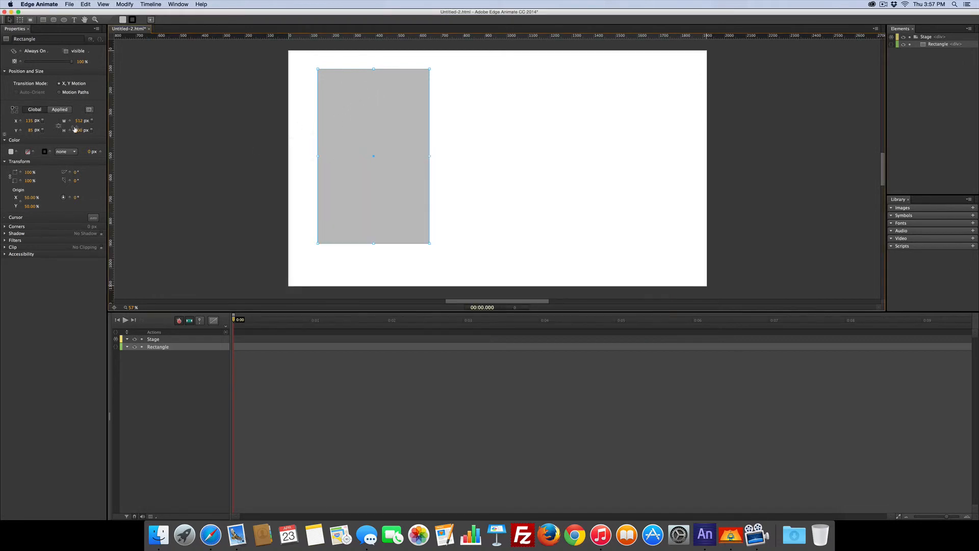
click(79, 120)
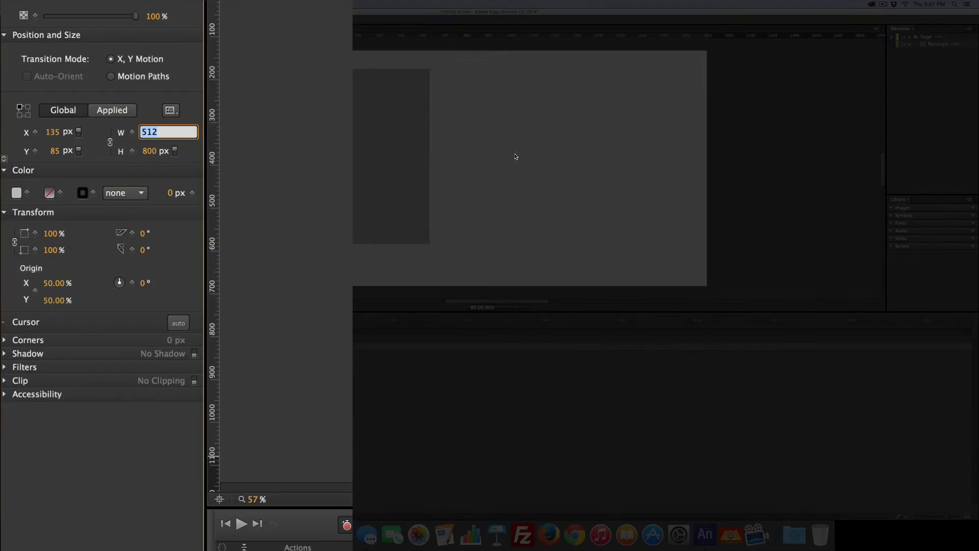
text(800)
key(Return)
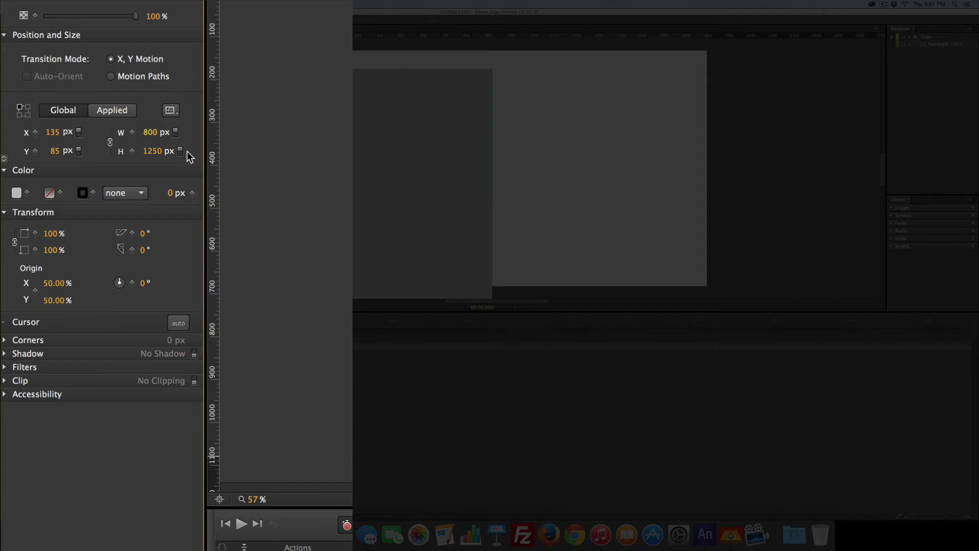
click(154, 151)
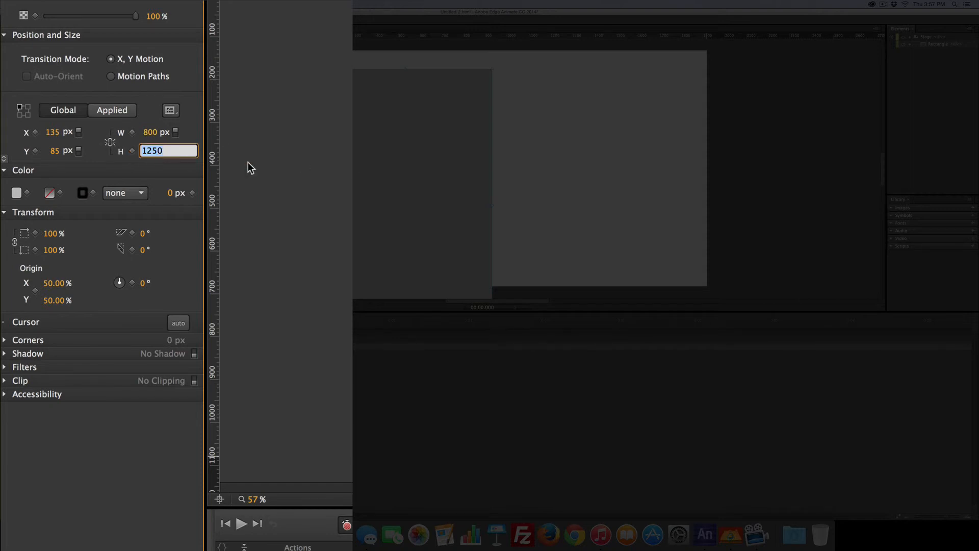
text(512)
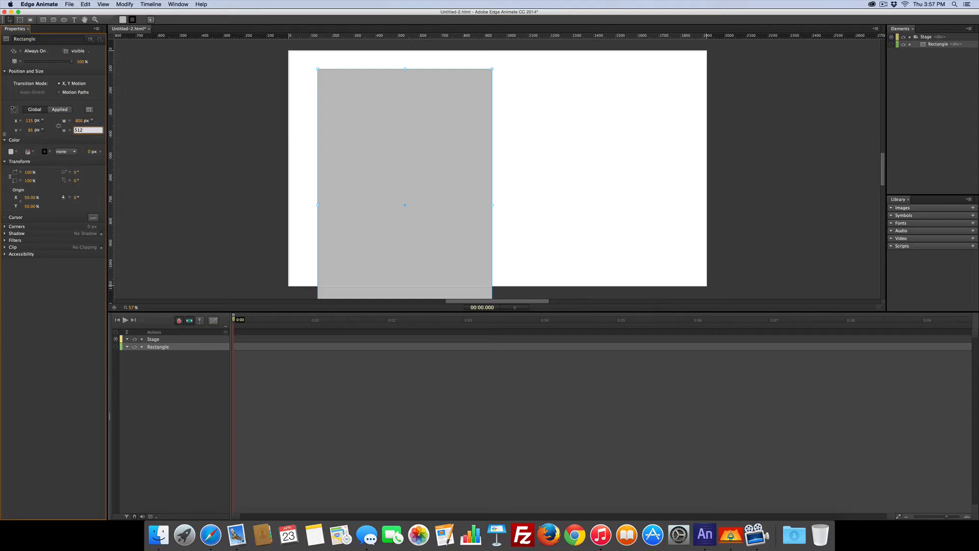
key(Return)
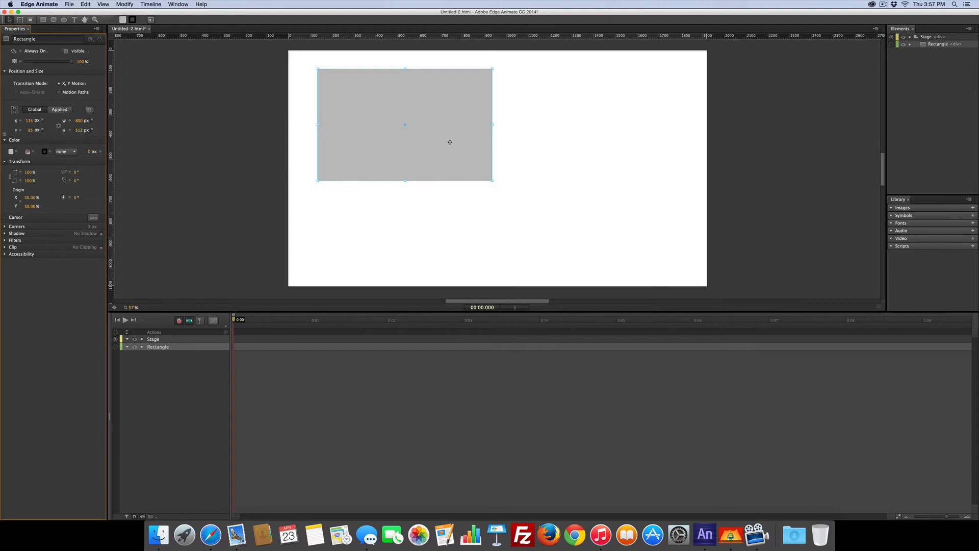
- Preview the resized composition and page through the embedded Flickr photos
key(super+Return)
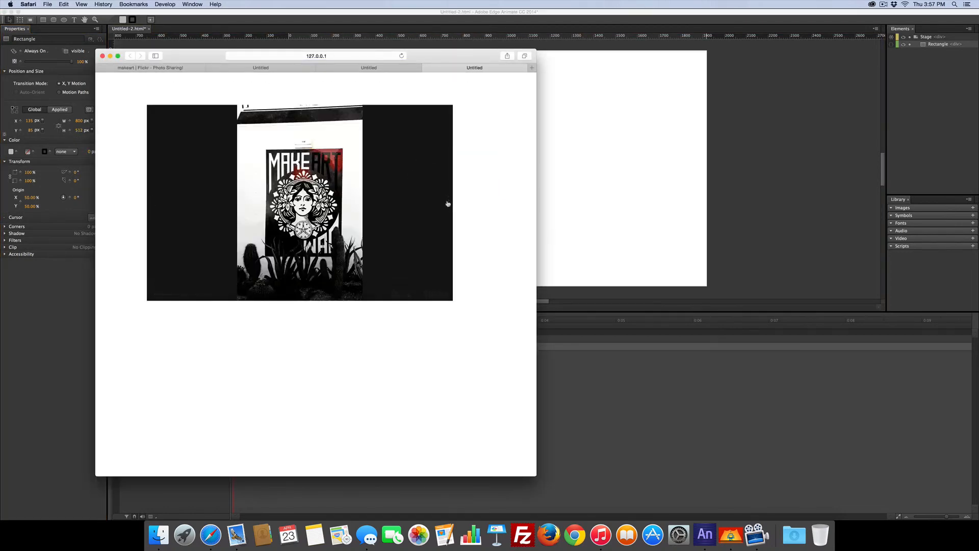
mouse_move(188, 182)
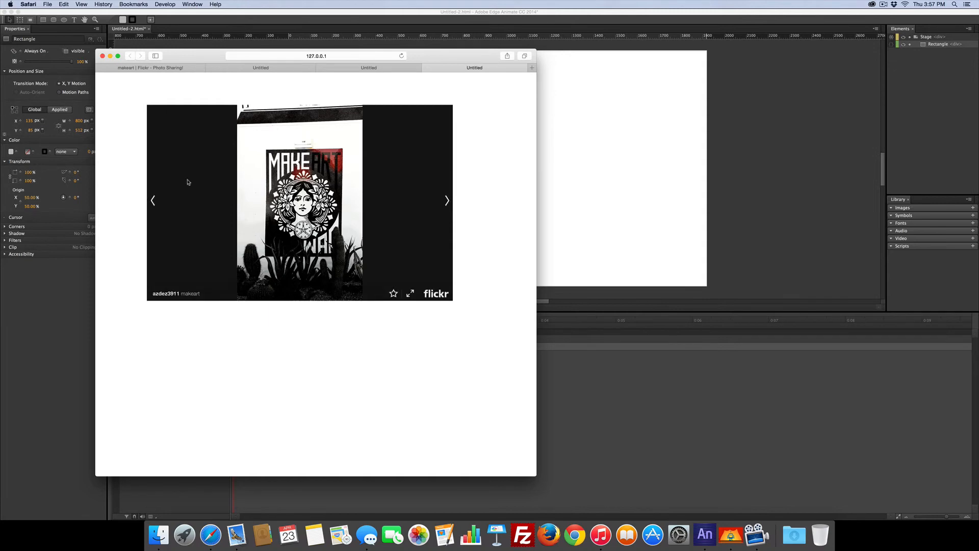
click(155, 200)
click(155, 200)
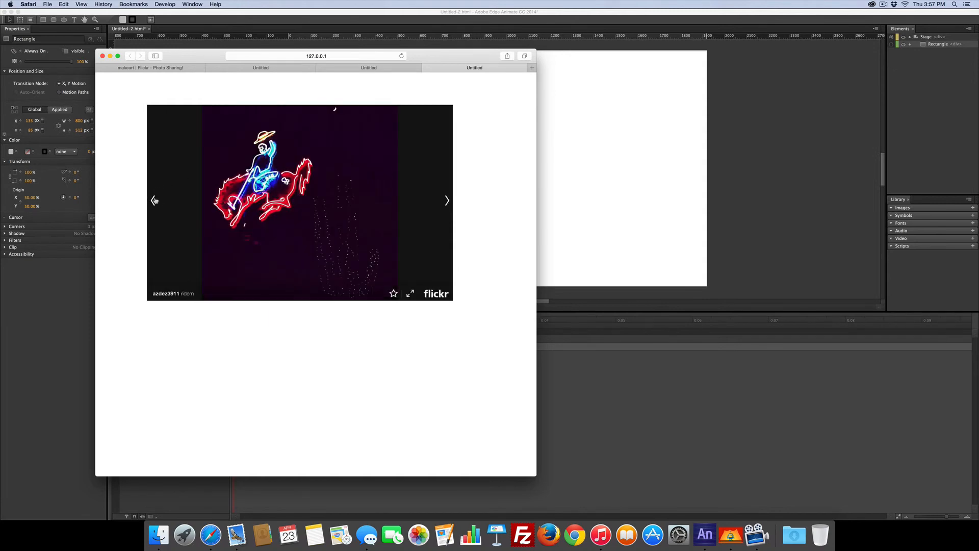
click(154, 200)
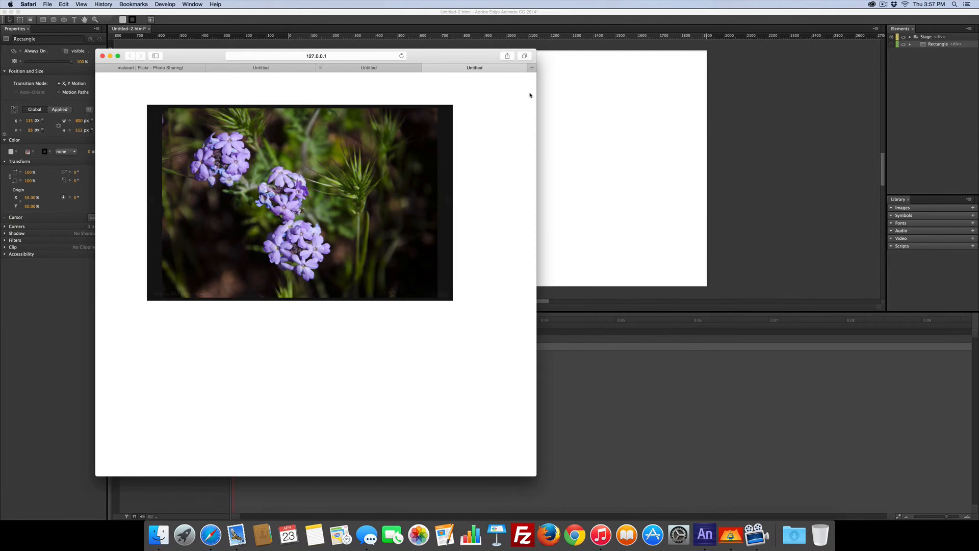
- Close the preview tabs in the browser
click(428, 67)
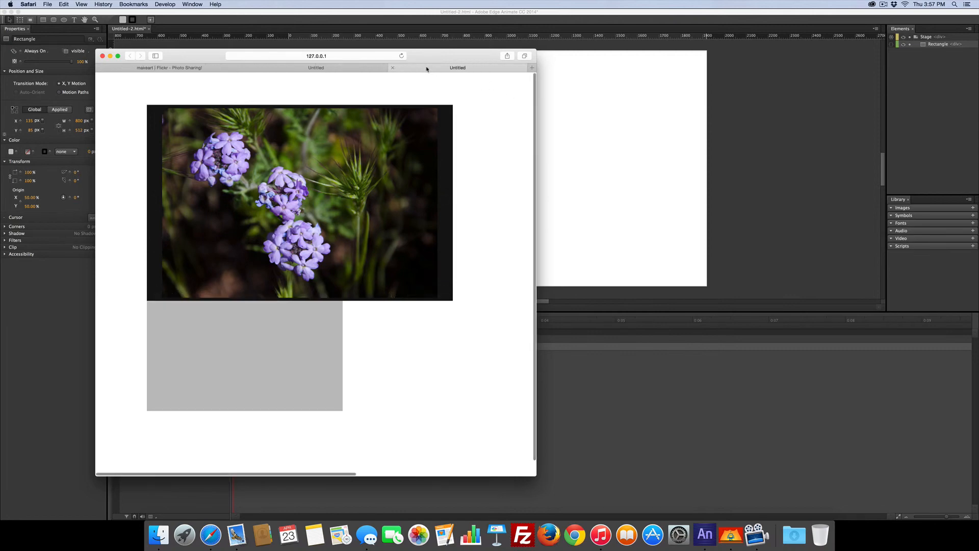
key(super+w)
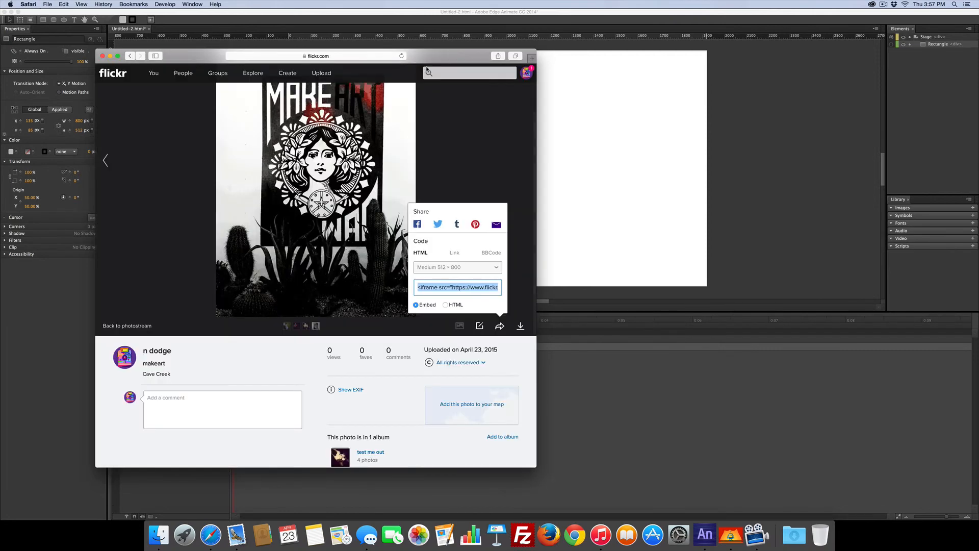
key(super+w)
click(345, 133)
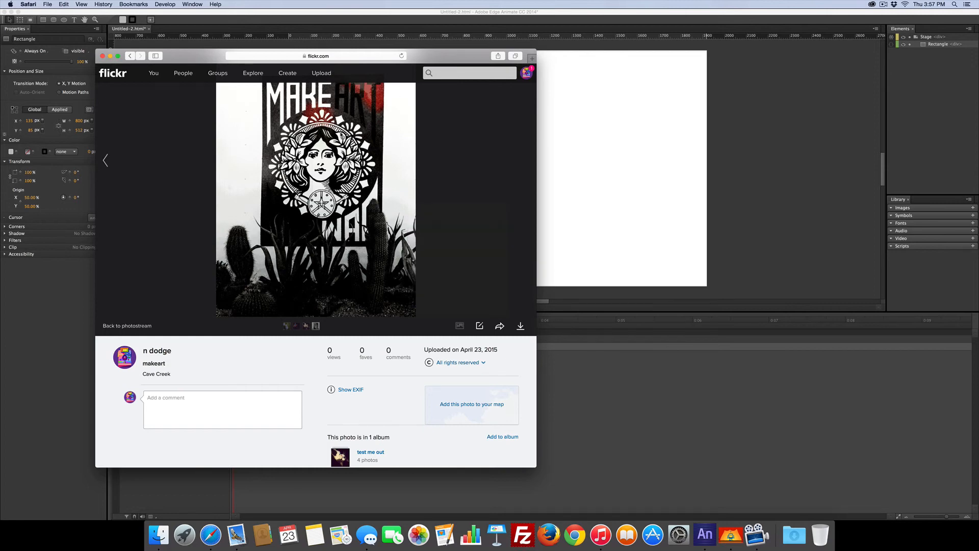